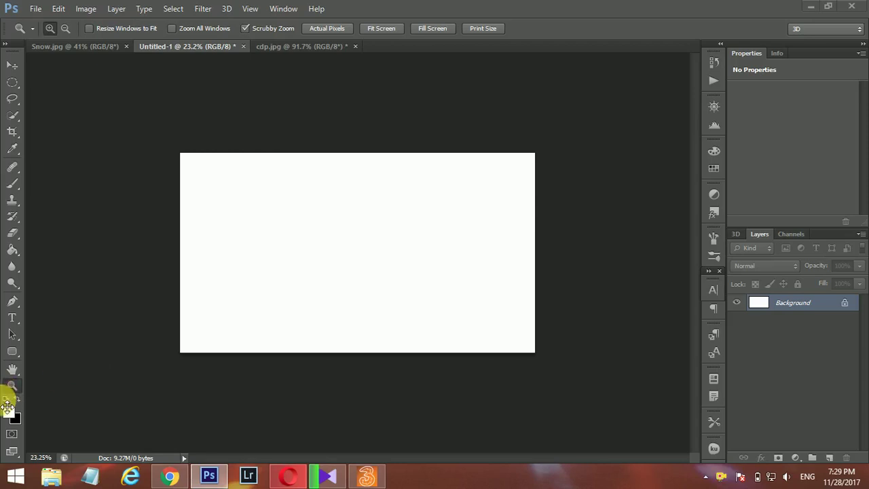
Drag the cdp.jpg couple photo onto the blank Untitled-1 canvas as Layer 1
{"action": "left_click", "coordinate": [276, 366]}
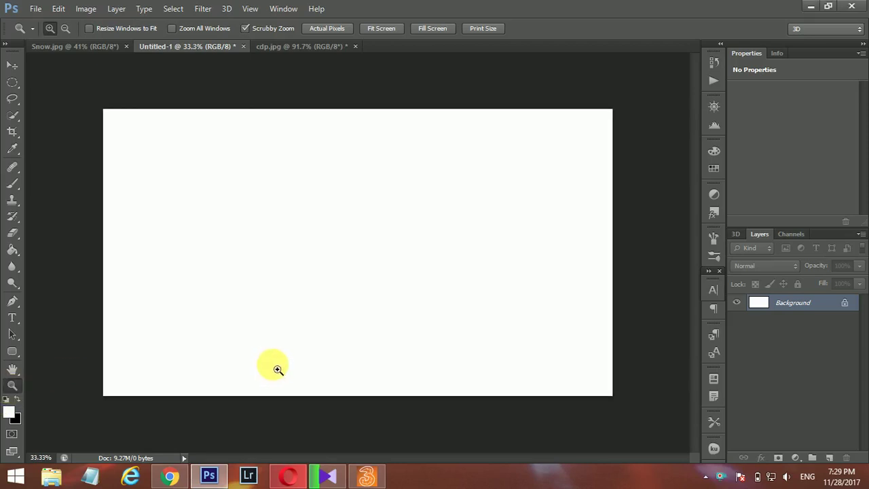
{"action": "left_click", "coordinate": [316, 46]}
{"action": "left_click", "coordinate": [12, 64]}
{"action": "left_click", "coordinate": [214, 48]}
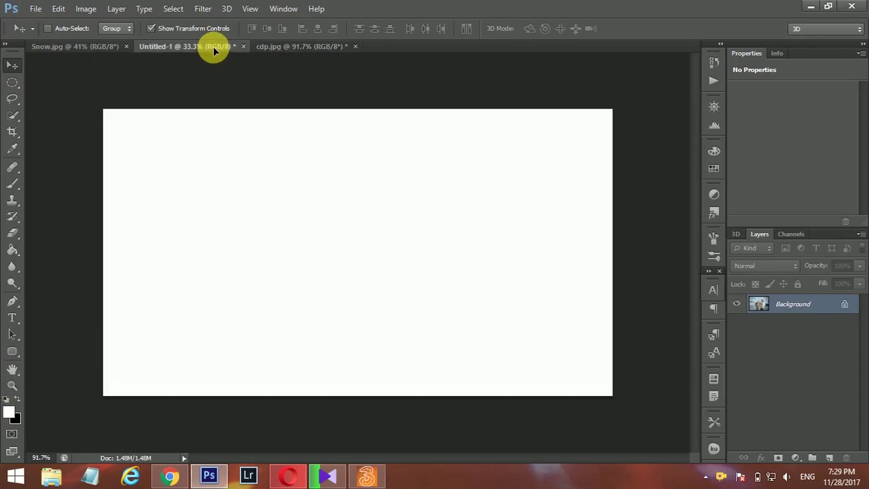
{"action": "left_click_drag", "start_coordinate": [214, 49], "coordinate": [384, 186]}
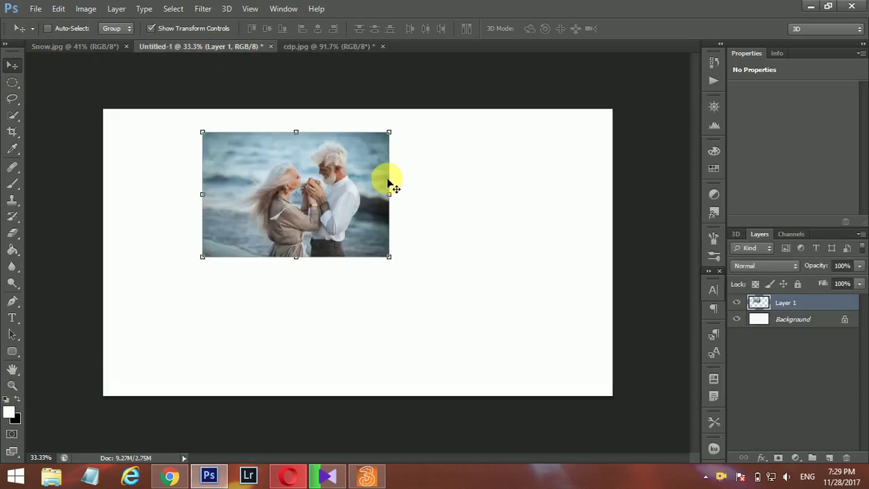
Scale the couple photo up to fill most of the canvas, reposition it, and show Snow.jpg
{"action": "left_click_drag", "start_coordinate": [410, 263], "coordinate": [613, 351]}
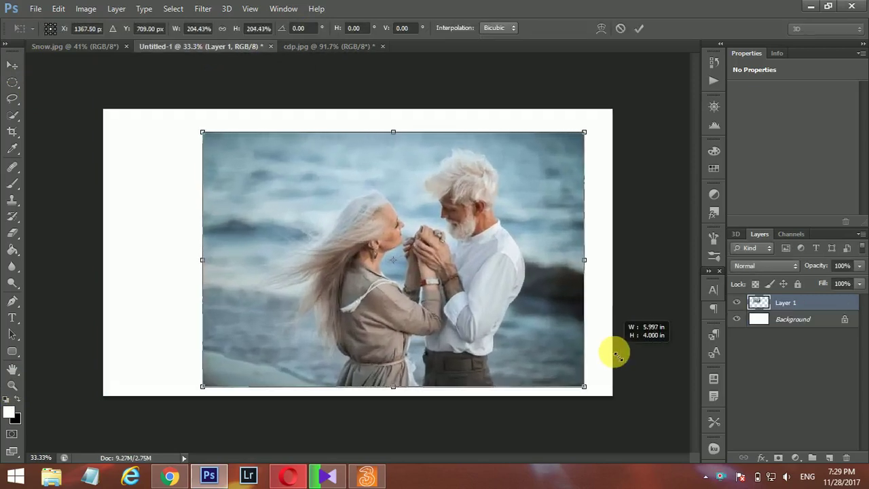
{"action": "left_click_drag", "start_coordinate": [502, 300], "coordinate": [446, 287]}
{"action": "key", "text": "Return"}
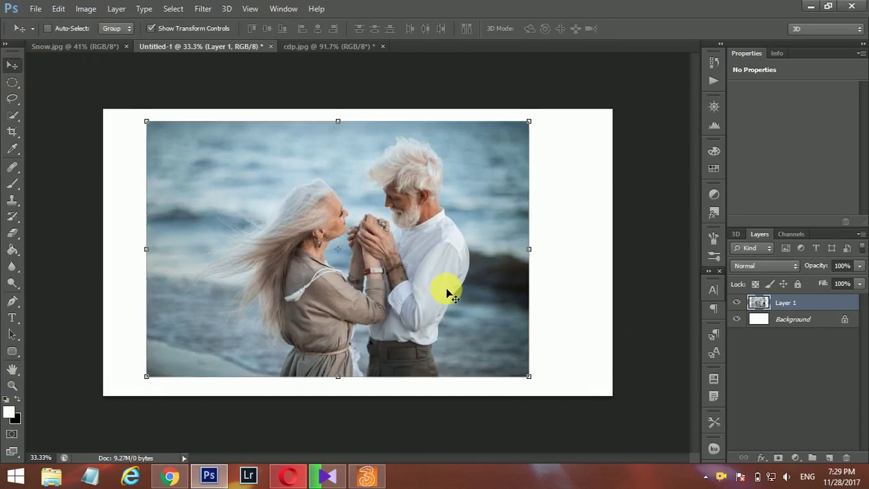
{"action": "left_click", "coordinate": [121, 43]}
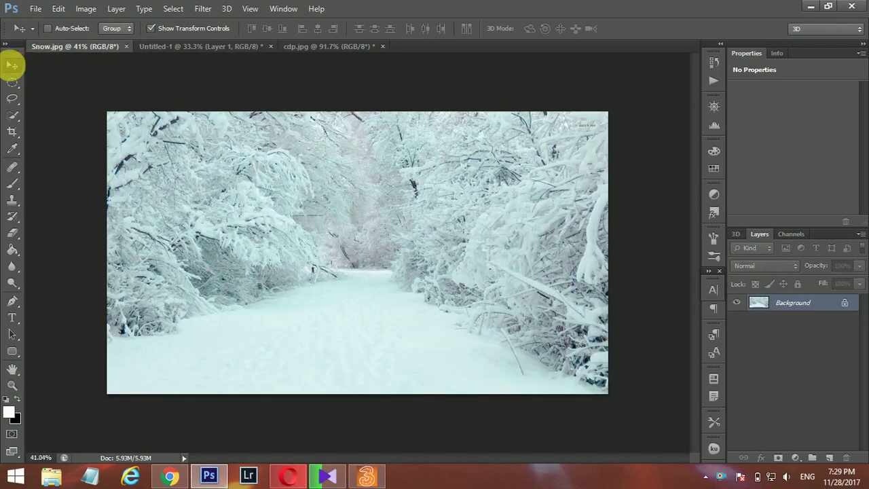
Bring Snow.jpg into the composite as Layer 2, scaled to fill the whole canvas
{"action": "left_click_drag", "start_coordinate": [285, 236], "coordinate": [208, 54]}
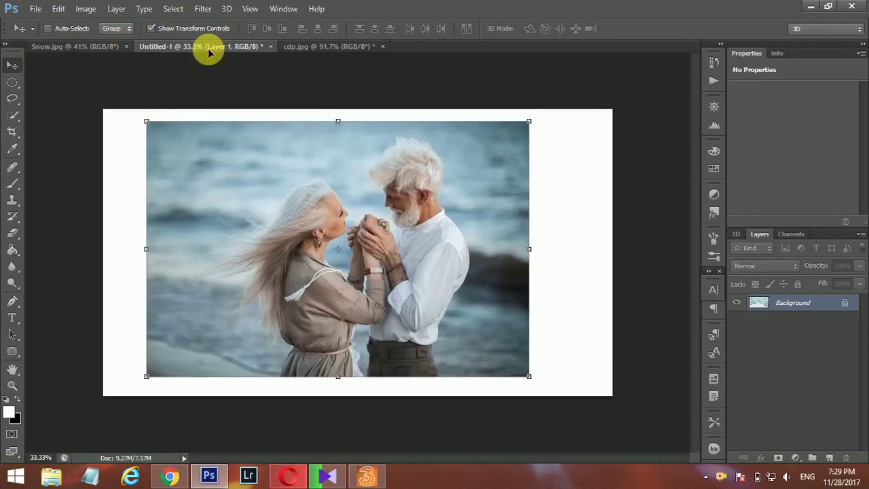
{"action": "mouse_move", "coordinate": [208, 51]}
{"action": "left_mouse_down"}
{"action": "mouse_move", "coordinate": [306, 226]}
{"action": "mouse_move", "coordinate": [378, 236]}
{"action": "mouse_move", "coordinate": [364, 258]}
{"action": "left_mouse_up"}
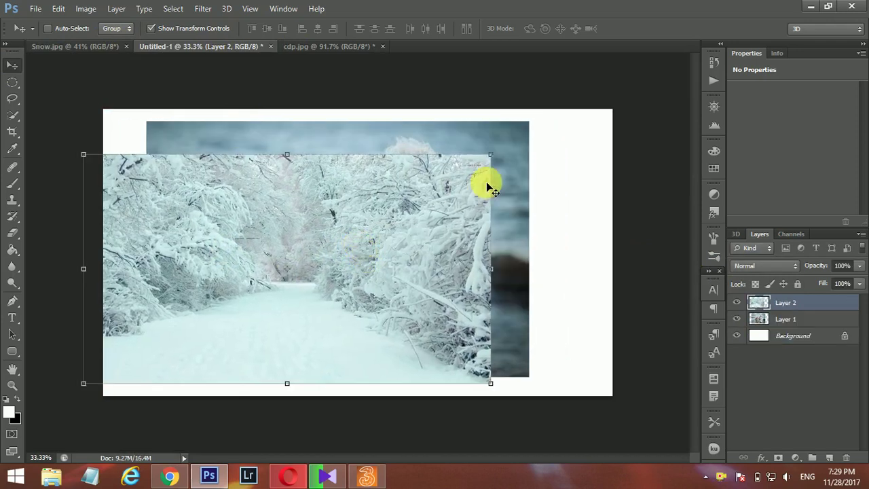
{"action": "key", "text": "ctrl+t"}
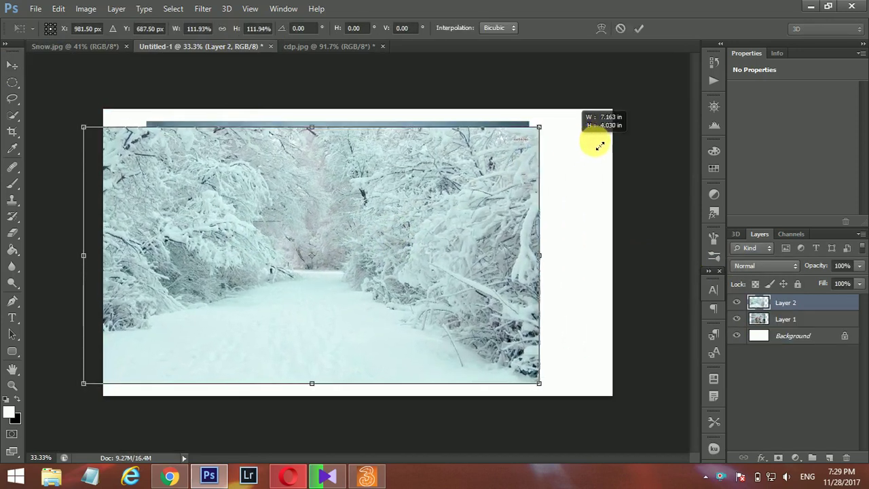
{"action": "left_click_drag", "start_coordinate": [505, 156], "coordinate": [618, 132]}
{"action": "left_click_drag", "start_coordinate": [564, 185], "coordinate": [567, 193]}
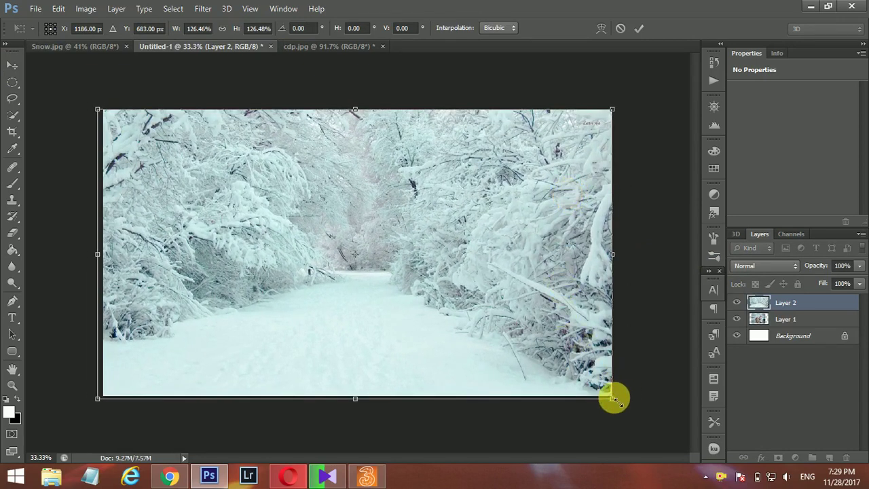
{"action": "left_click_drag", "start_coordinate": [613, 398], "coordinate": [610, 396]}
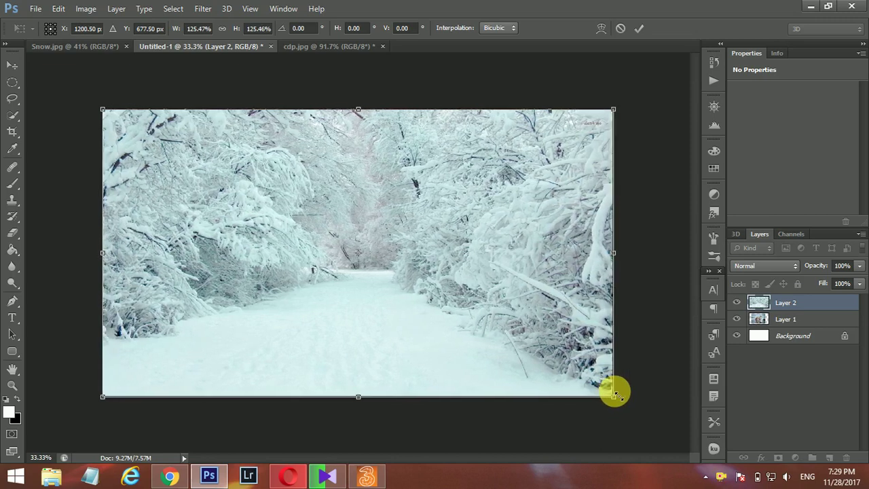
{"action": "key", "text": "Return"}
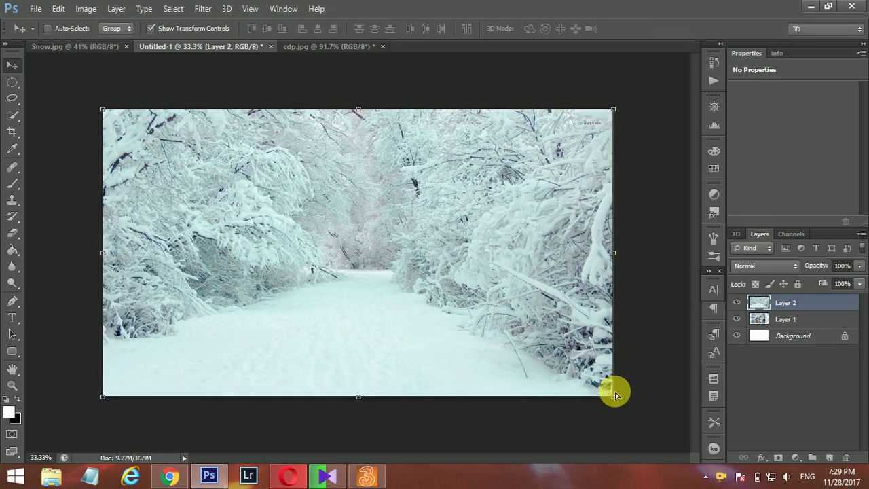
Move the couple layer above the snow layer and shift it slightly down-right
{"action": "left_click", "coordinate": [788, 320]}
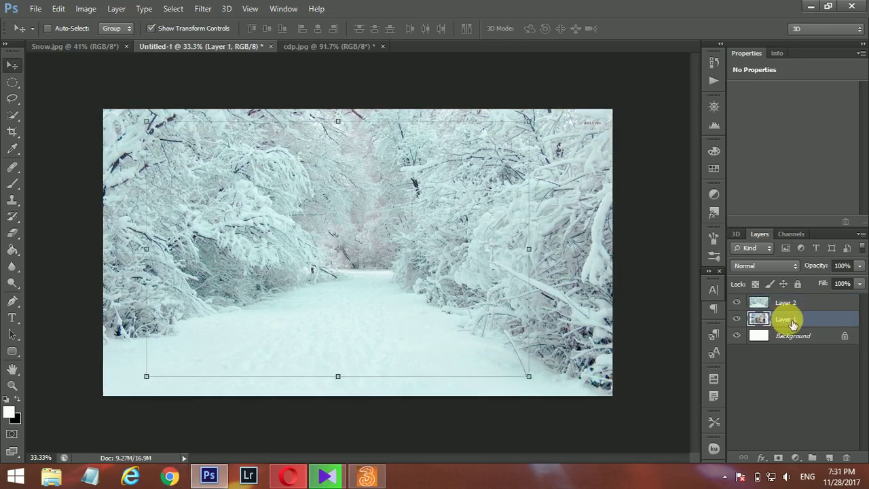
{"action": "left_click_drag", "start_coordinate": [792, 324], "coordinate": [784, 301]}
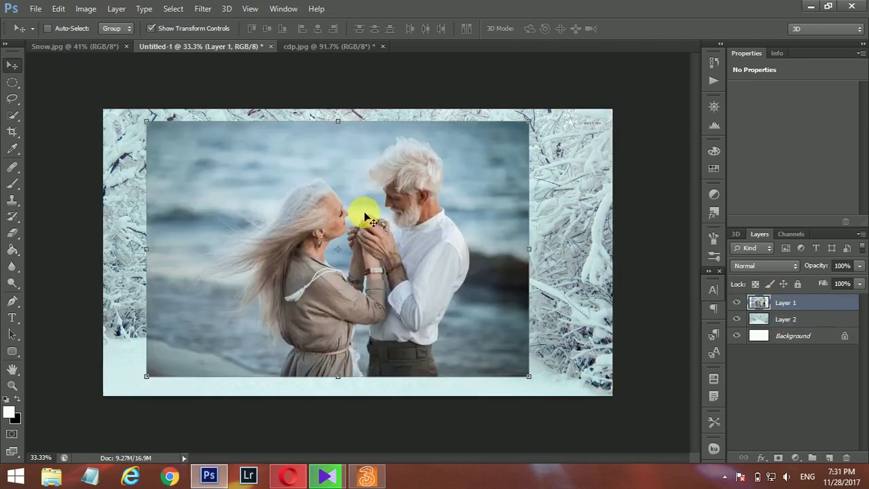
{"action": "left_click_drag", "start_coordinate": [364, 213], "coordinate": [382, 231]}
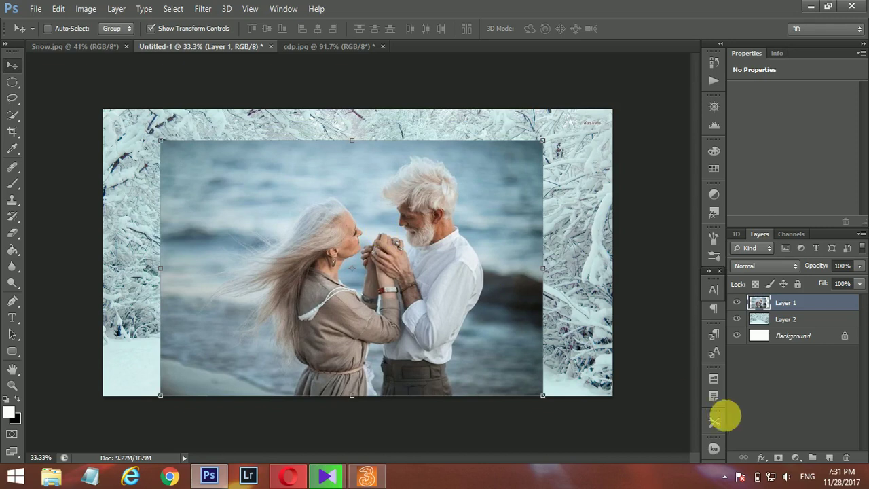
{"action": "left_click", "coordinate": [723, 477]}
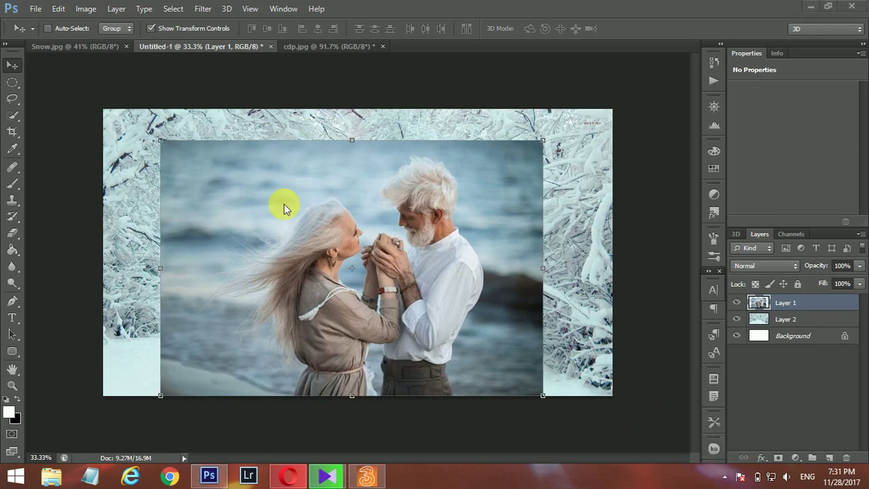
{"action": "right_click", "coordinate": [13, 116]}
{"action": "left_click", "coordinate": [42, 110]}
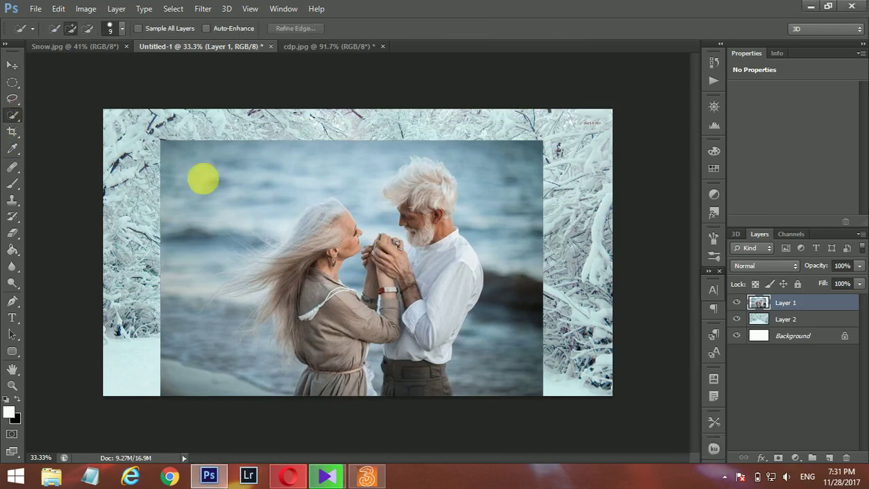
Brush a Quick Selection over both people, from the woman's body to the man's hair
{"action": "mouse_move", "coordinate": [322, 225]}
{"action": "left_mouse_down"}
{"action": "mouse_move", "coordinate": [316, 271]}
{"action": "mouse_move", "coordinate": [330, 375]}
{"action": "mouse_move", "coordinate": [349, 391]}
{"action": "left_mouse_up"}
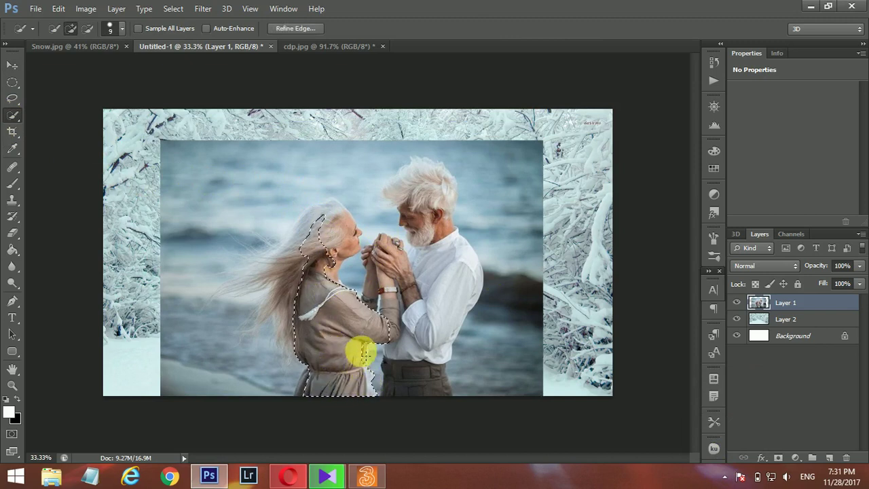
{"action": "left_click", "coordinate": [370, 369]}
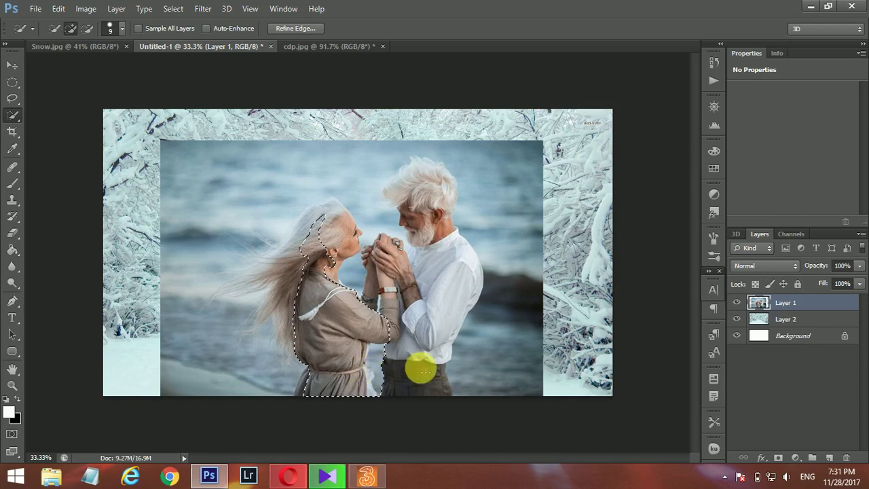
{"action": "left_click_drag", "start_coordinate": [404, 333], "coordinate": [464, 272]}
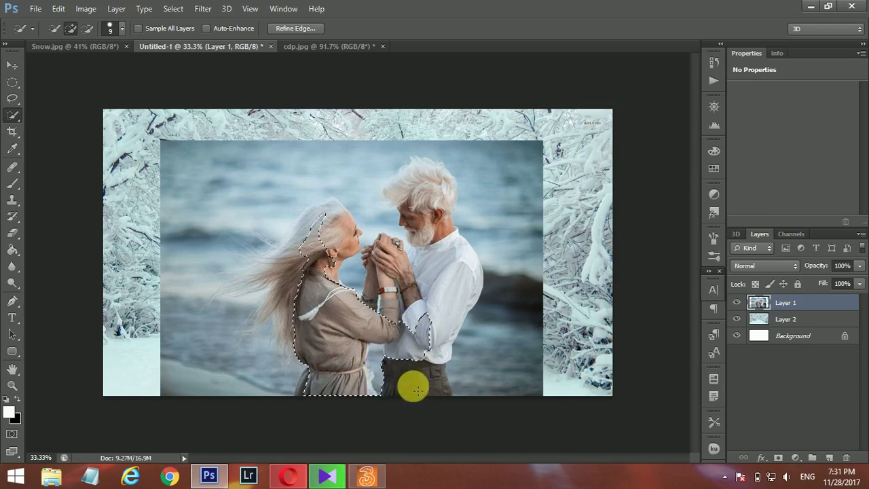
{"action": "mouse_move", "coordinate": [463, 277]}
{"action": "left_mouse_down"}
{"action": "mouse_move", "coordinate": [414, 178]}
{"action": "mouse_move", "coordinate": [392, 197]}
{"action": "mouse_move", "coordinate": [407, 227]}
{"action": "left_mouse_up"}
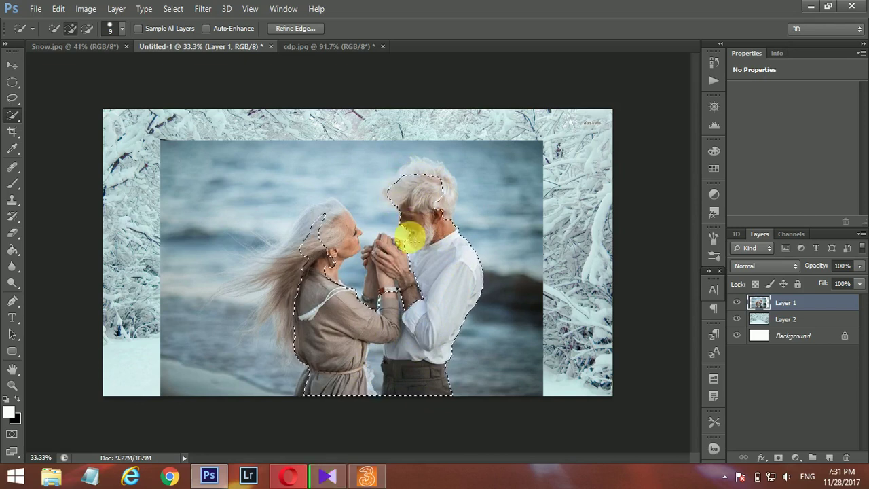
{"action": "mouse_move", "coordinate": [450, 188]}
{"action": "left_mouse_down"}
{"action": "mouse_move", "coordinate": [414, 175]}
{"action": "mouse_move", "coordinate": [324, 233]}
{"action": "mouse_move", "coordinate": [326, 213]}
{"action": "mouse_move", "coordinate": [330, 252]}
{"action": "mouse_move", "coordinate": [335, 224]}
{"action": "mouse_move", "coordinate": [314, 217]}
{"action": "mouse_move", "coordinate": [324, 204]}
{"action": "mouse_move", "coordinate": [313, 217]}
{"action": "mouse_move", "coordinate": [333, 213]}
{"action": "mouse_move", "coordinate": [295, 225]}
{"action": "mouse_move", "coordinate": [279, 256]}
{"action": "mouse_move", "coordinate": [233, 291]}
{"action": "mouse_move", "coordinate": [267, 281]}
{"action": "left_mouse_up"}
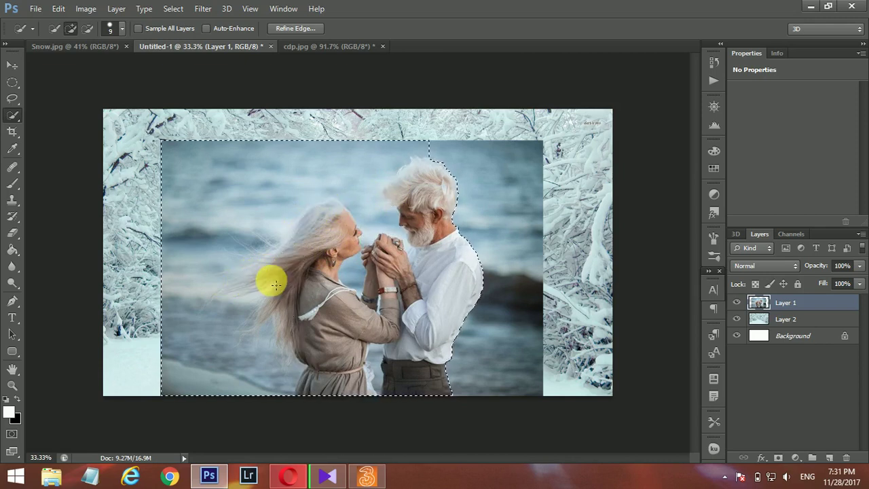
Subtract the sea and sky, add back the woman's hair edge, then open Refine Edge
{"action": "left_click", "coordinate": [88, 29]}
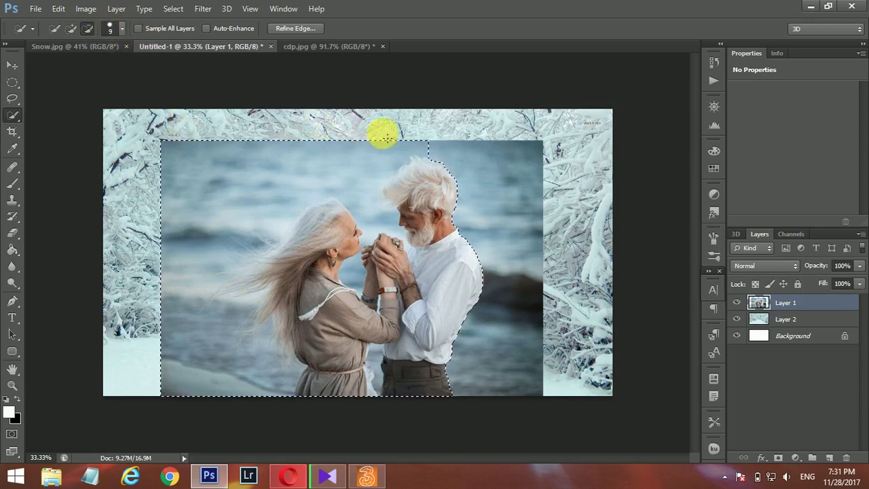
{"action": "mouse_move", "coordinate": [359, 149]}
{"action": "left_mouse_down"}
{"action": "mouse_move", "coordinate": [208, 188]}
{"action": "mouse_move", "coordinate": [179, 297]}
{"action": "mouse_move", "coordinate": [188, 339]}
{"action": "mouse_move", "coordinate": [203, 366]}
{"action": "mouse_move", "coordinate": [285, 392]}
{"action": "mouse_move", "coordinate": [194, 369]}
{"action": "mouse_move", "coordinate": [170, 349]}
{"action": "left_mouse_up"}
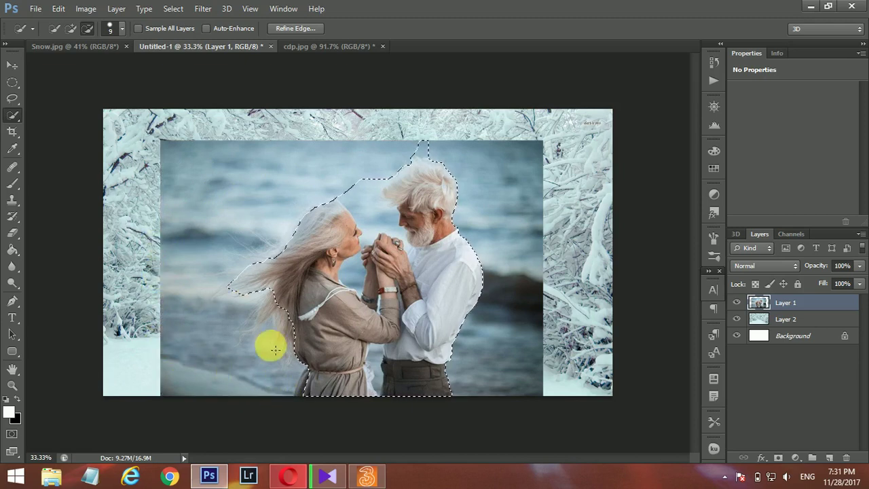
{"action": "left_click_drag", "start_coordinate": [378, 208], "coordinate": [364, 197]}
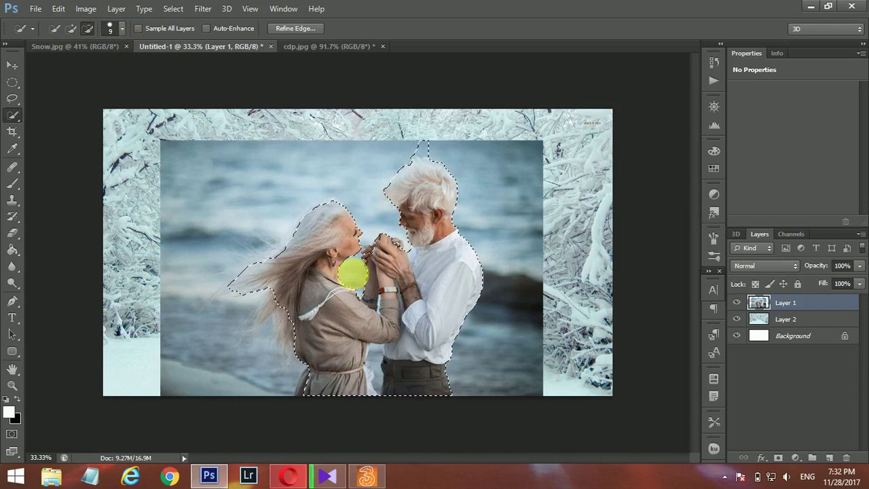
{"action": "left_click", "coordinate": [385, 318]}
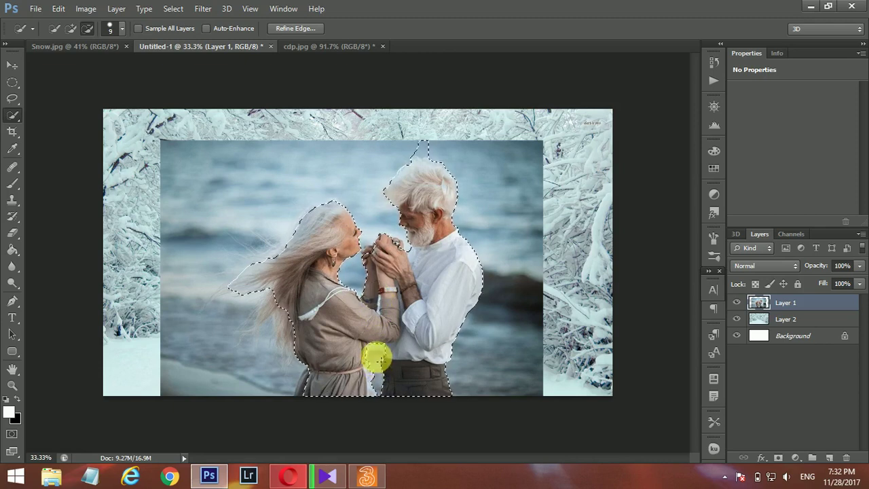
{"action": "left_click", "coordinate": [71, 28]}
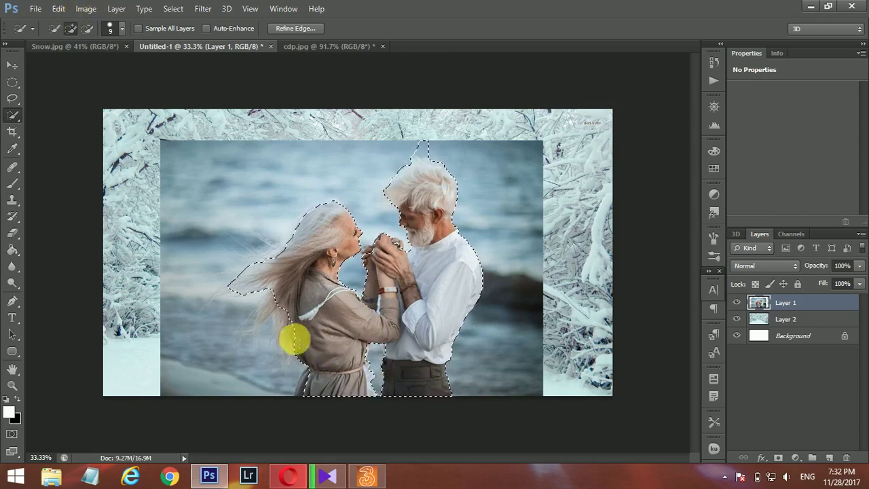
{"action": "mouse_move", "coordinate": [280, 308]}
{"action": "left_mouse_down"}
{"action": "mouse_move", "coordinate": [267, 320]}
{"action": "mouse_move", "coordinate": [267, 301]}
{"action": "mouse_move", "coordinate": [258, 331]}
{"action": "mouse_move", "coordinate": [279, 330]}
{"action": "mouse_move", "coordinate": [256, 316]}
{"action": "left_mouse_up"}
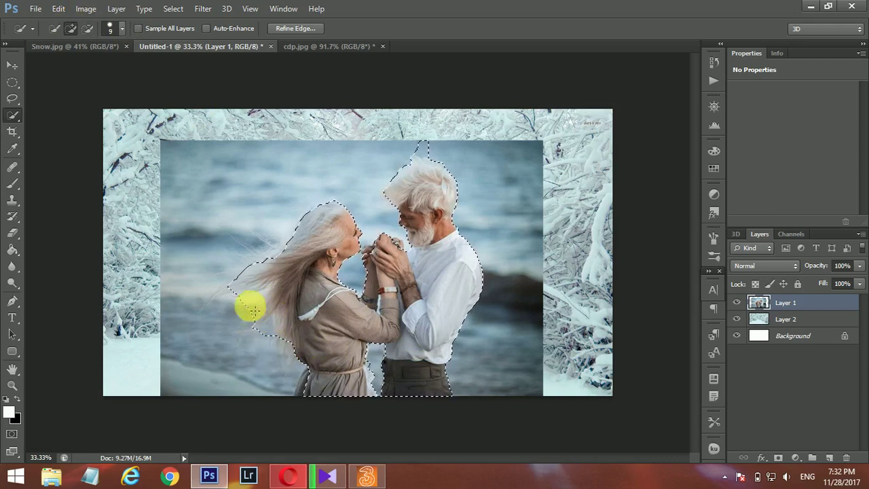
{"action": "left_click", "coordinate": [87, 30]}
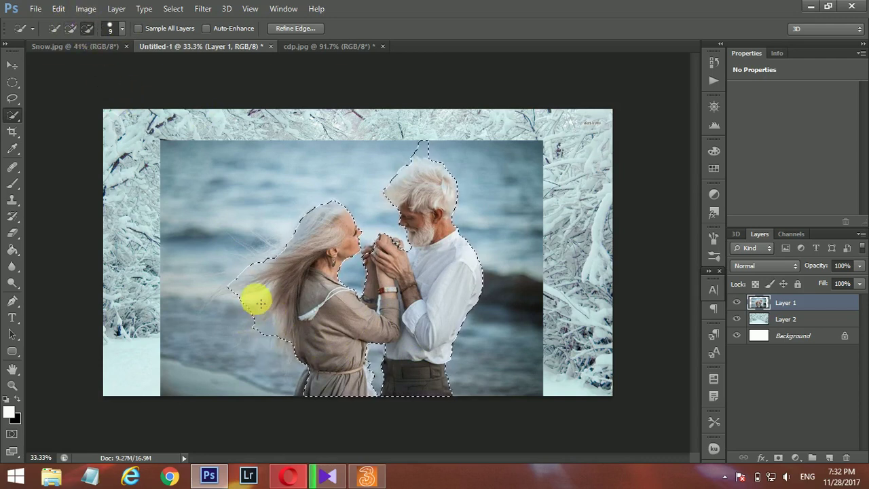
{"action": "left_click_drag", "start_coordinate": [241, 314], "coordinate": [259, 298]}
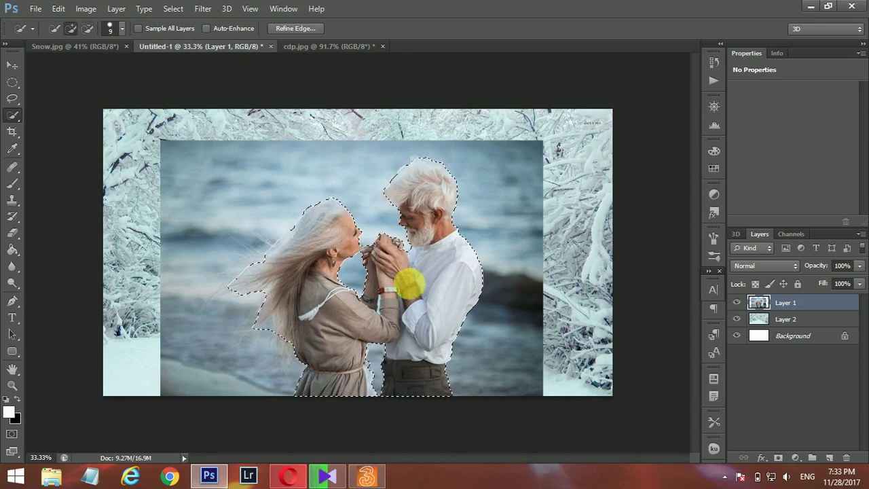
{"action": "left_click", "coordinate": [302, 28]}
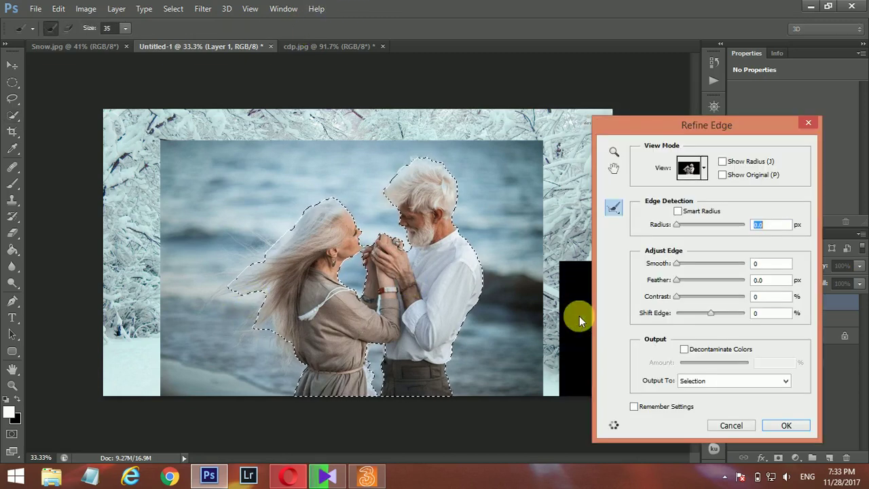
Paint a 60 px Refine Radius brush over both heads' hair edges and apply the selection
{"action": "left_click_drag", "start_coordinate": [390, 196], "coordinate": [417, 169]}
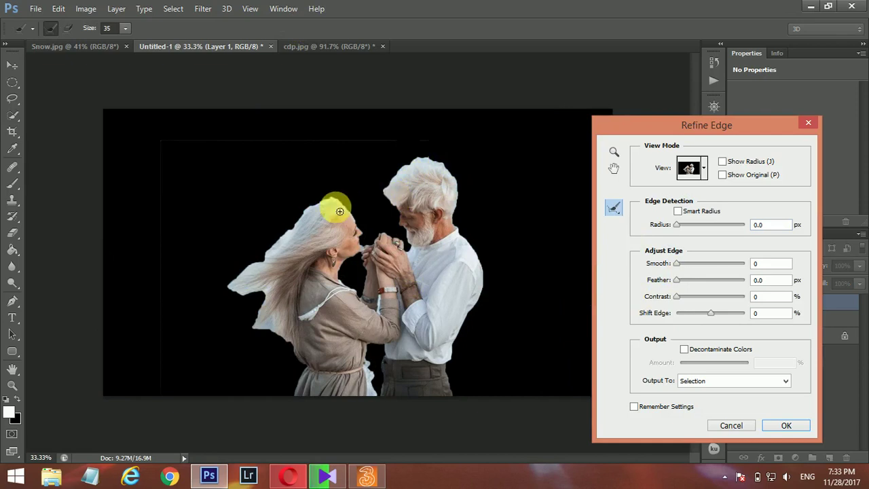
{"action": "mouse_move", "coordinate": [337, 202]}
{"action": "left_mouse_down"}
{"action": "mouse_move", "coordinate": [311, 200]}
{"action": "mouse_move", "coordinate": [347, 188]}
{"action": "mouse_move", "coordinate": [265, 226]}
{"action": "mouse_move", "coordinate": [247, 258]}
{"action": "mouse_move", "coordinate": [283, 258]}
{"action": "mouse_move", "coordinate": [219, 281]}
{"action": "mouse_move", "coordinate": [285, 242]}
{"action": "mouse_move", "coordinate": [293, 227]}
{"action": "mouse_move", "coordinate": [271, 252]}
{"action": "mouse_move", "coordinate": [262, 246]}
{"action": "mouse_move", "coordinate": [283, 243]}
{"action": "left_mouse_up"}
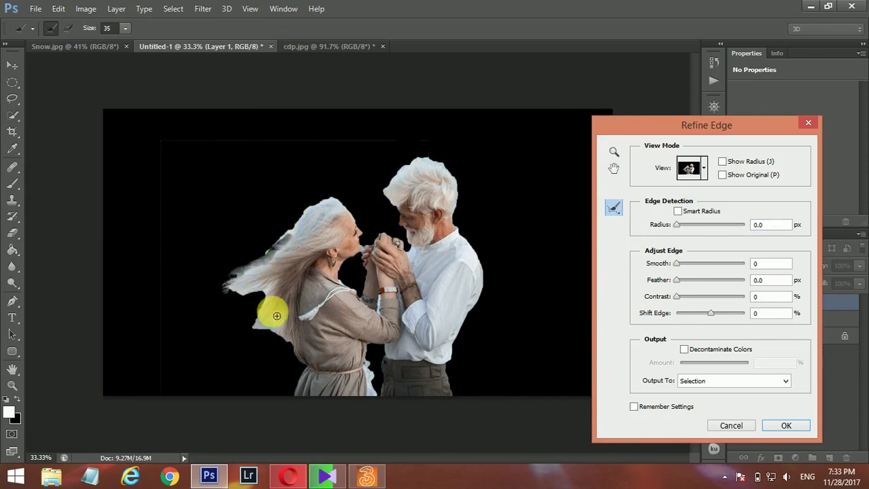
{"action": "left_click", "coordinate": [125, 29]}
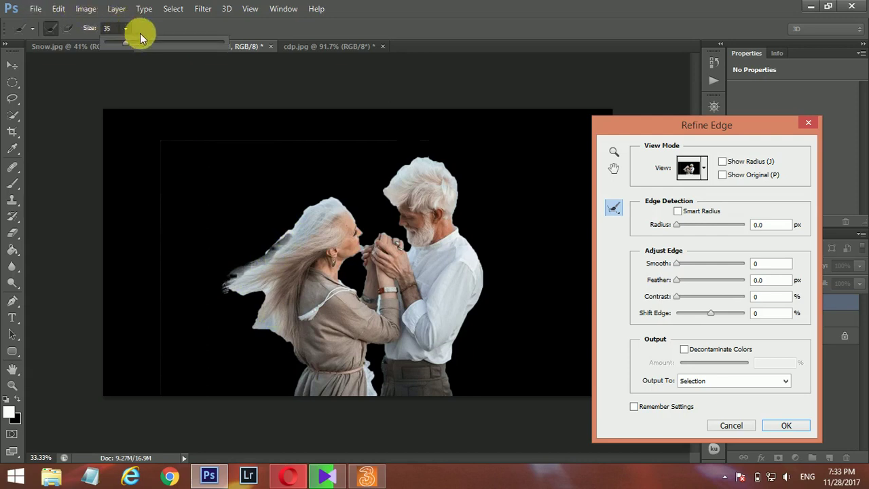
{"action": "left_click", "coordinate": [151, 42]}
{"action": "mouse_move", "coordinate": [341, 202]}
{"action": "left_mouse_down"}
{"action": "mouse_move", "coordinate": [312, 215]}
{"action": "mouse_move", "coordinate": [251, 266]}
{"action": "mouse_move", "coordinate": [294, 244]}
{"action": "mouse_move", "coordinate": [224, 291]}
{"action": "mouse_move", "coordinate": [258, 271]}
{"action": "mouse_move", "coordinate": [236, 300]}
{"action": "mouse_move", "coordinate": [282, 288]}
{"action": "mouse_move", "coordinate": [252, 319]}
{"action": "mouse_move", "coordinate": [272, 291]}
{"action": "mouse_move", "coordinate": [252, 333]}
{"action": "mouse_move", "coordinate": [282, 317]}
{"action": "mouse_move", "coordinate": [265, 333]}
{"action": "mouse_move", "coordinate": [286, 331]}
{"action": "mouse_move", "coordinate": [283, 360]}
{"action": "mouse_move", "coordinate": [357, 396]}
{"action": "mouse_move", "coordinate": [384, 371]}
{"action": "mouse_move", "coordinate": [369, 387]}
{"action": "mouse_move", "coordinate": [360, 374]}
{"action": "mouse_move", "coordinate": [426, 392]}
{"action": "mouse_move", "coordinate": [369, 378]}
{"action": "mouse_move", "coordinate": [379, 378]}
{"action": "mouse_move", "coordinate": [362, 359]}
{"action": "mouse_move", "coordinate": [381, 394]}
{"action": "mouse_move", "coordinate": [377, 378]}
{"action": "left_mouse_up"}
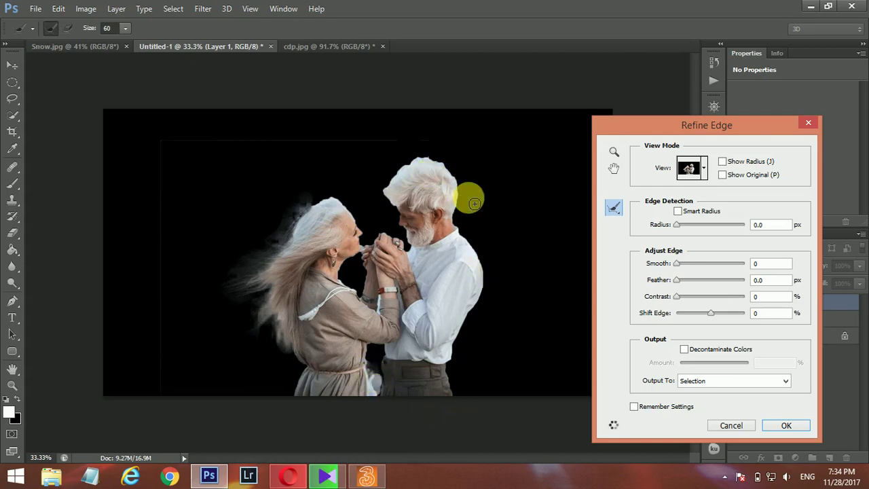
{"action": "left_click_drag", "start_coordinate": [383, 380], "coordinate": [374, 398]}
{"action": "left_click_drag", "start_coordinate": [384, 173], "coordinate": [448, 171]}
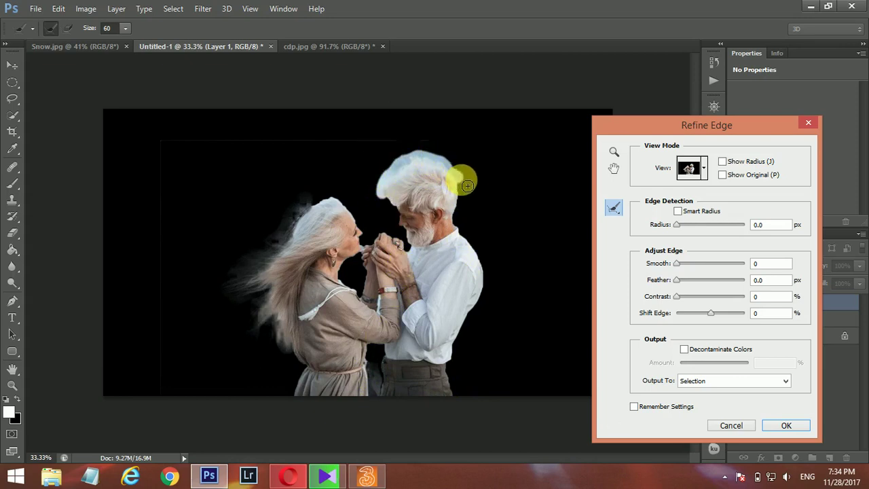
{"action": "left_click_drag", "start_coordinate": [395, 206], "coordinate": [397, 181]}
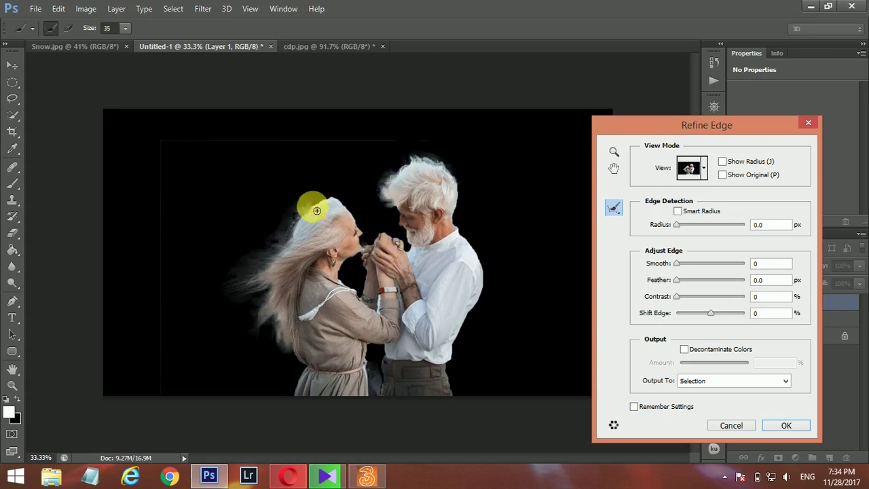
{"action": "mouse_move", "coordinate": [348, 208]}
{"action": "left_mouse_down"}
{"action": "mouse_move", "coordinate": [312, 194]}
{"action": "mouse_move", "coordinate": [291, 206]}
{"action": "mouse_move", "coordinate": [323, 205]}
{"action": "left_mouse_up"}
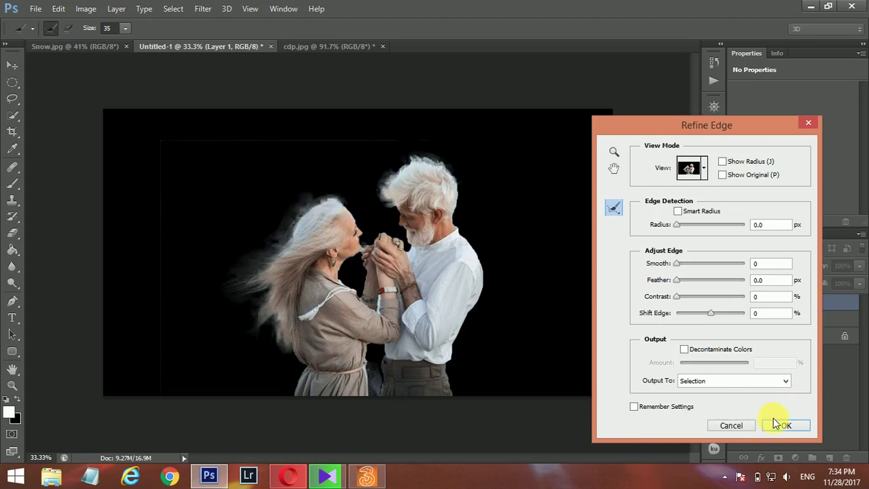
{"action": "left_click", "coordinate": [780, 425]}
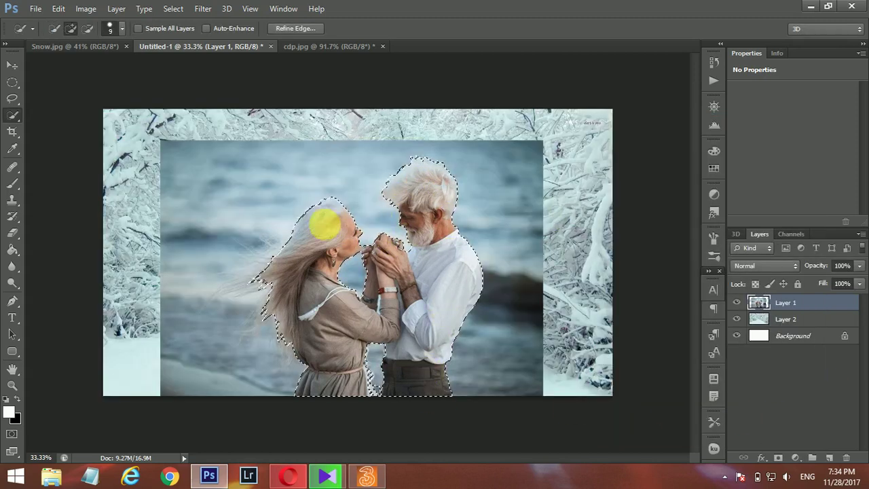
Copy the selected couple to Layer 3 with Ctrl+J, then hide and delete Layer 1
{"action": "key", "text": "ctrl+j"}
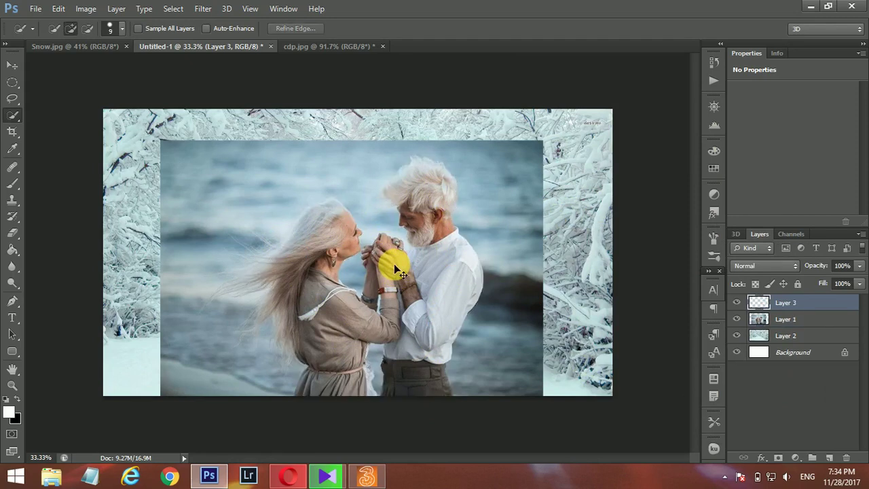
{"action": "left_click", "coordinate": [736, 319]}
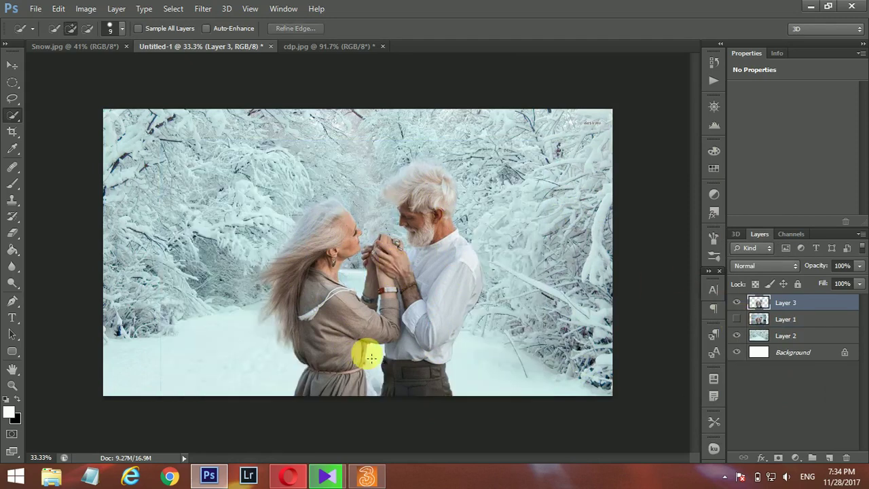
{"action": "left_click", "coordinate": [12, 385]}
{"action": "left_click_drag", "start_coordinate": [536, 307], "coordinate": [529, 307]}
{"action": "left_click", "coordinate": [528, 306]}
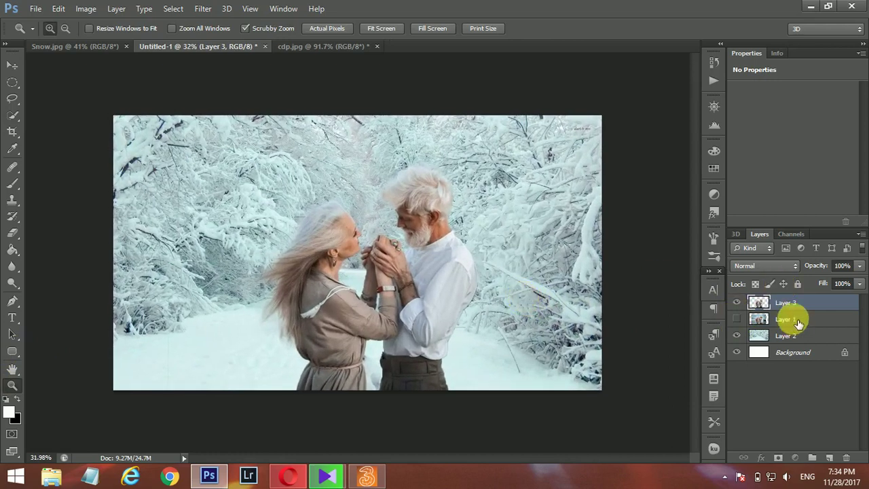
{"action": "left_click", "coordinate": [798, 320]}
{"action": "key", "text": "Delete"}
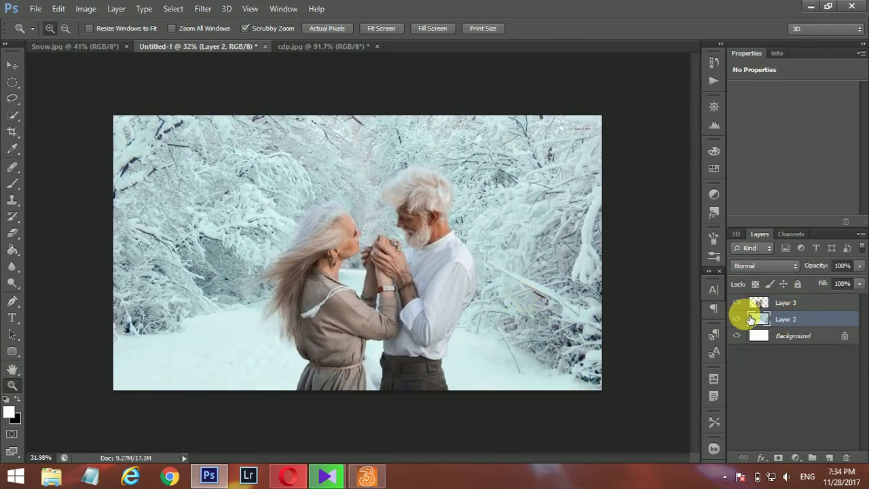
{"action": "left_click", "coordinate": [773, 303]}
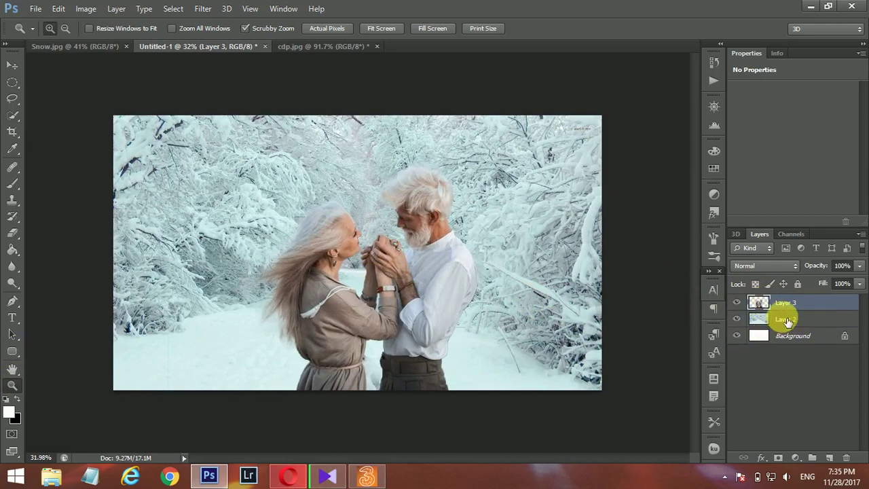
{"action": "left_click", "coordinate": [780, 316]}
{"action": "left_click", "coordinate": [86, 8]}
{"action": "mouse_move", "coordinate": [105, 40]}
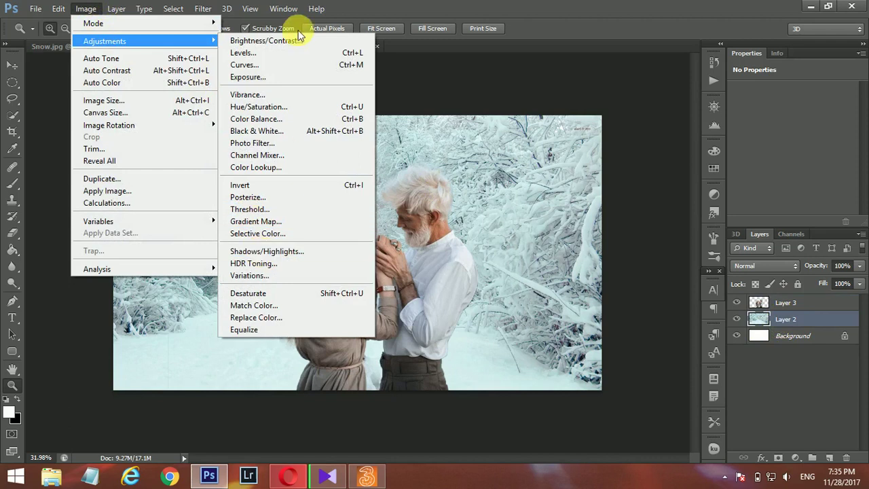
Apply Hue/Saturation to the snowy forest layer with Hue +12 and Saturation +44
{"action": "left_click", "coordinate": [318, 106]}
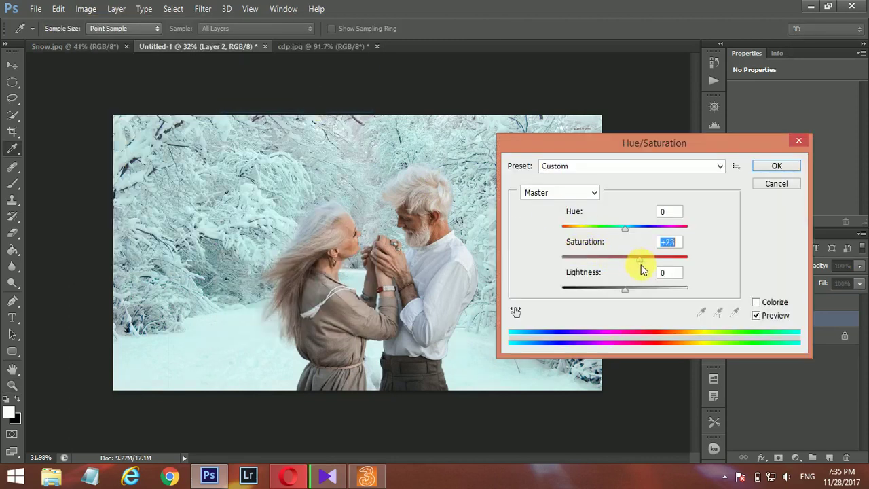
{"action": "left_click_drag", "start_coordinate": [624, 229], "coordinate": [632, 229]}
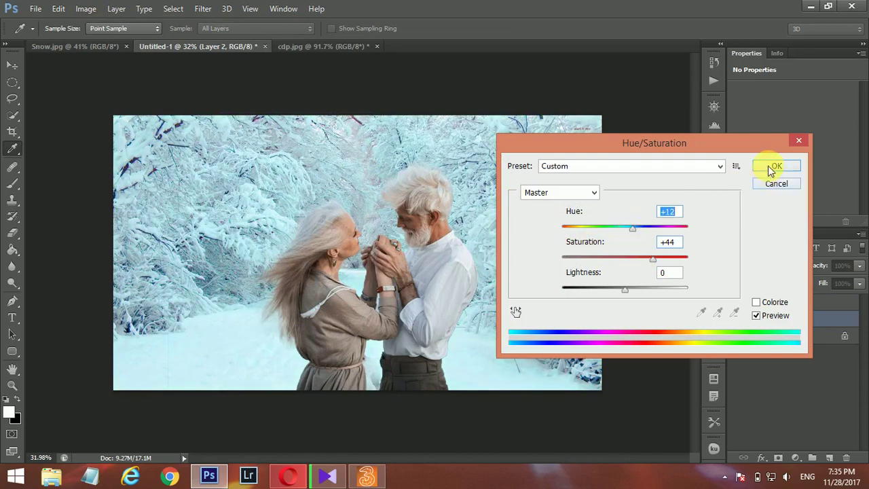
{"action": "left_click", "coordinate": [771, 167]}
{"action": "left_click", "coordinate": [777, 302]}
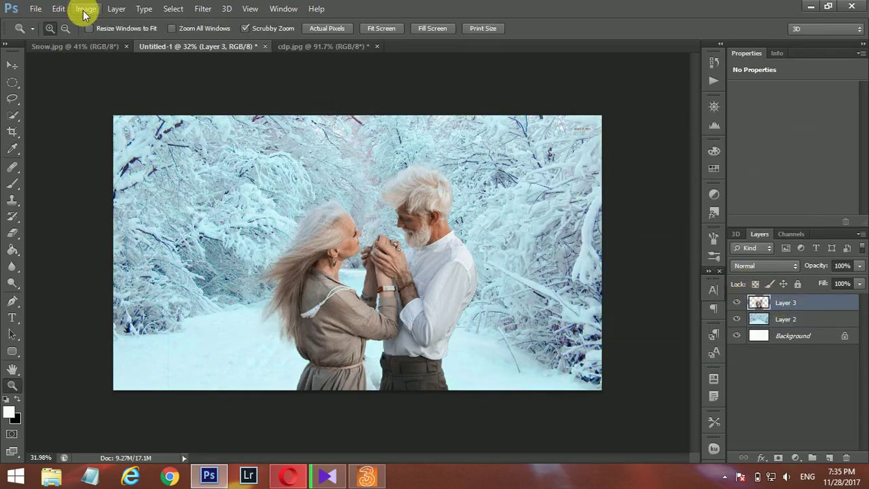
Raise the couple layer's saturation to about +19 with Hue/Saturation
{"action": "left_click", "coordinate": [85, 9]}
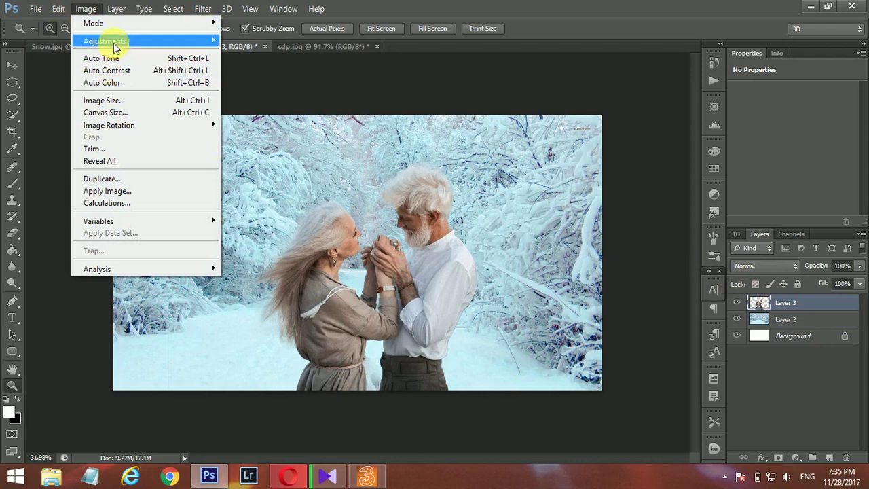
{"action": "mouse_move", "coordinate": [105, 41]}
{"action": "left_click", "coordinate": [302, 106]}
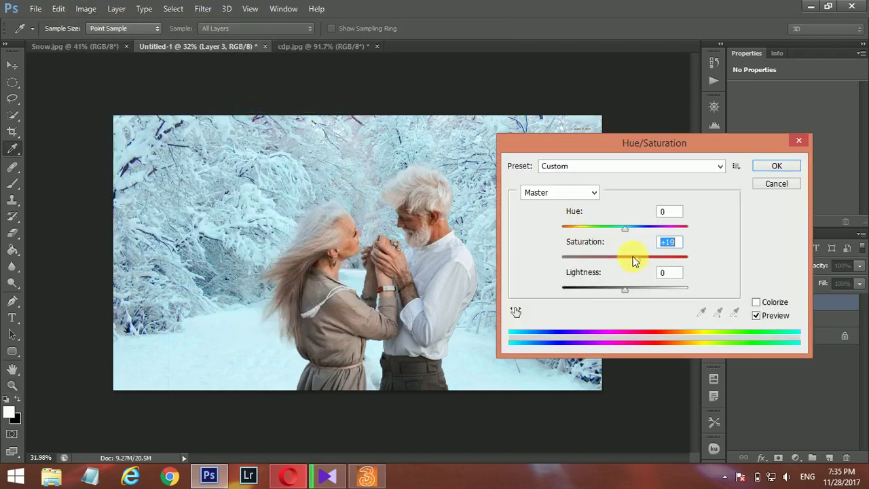
{"action": "left_click", "coordinate": [771, 170]}
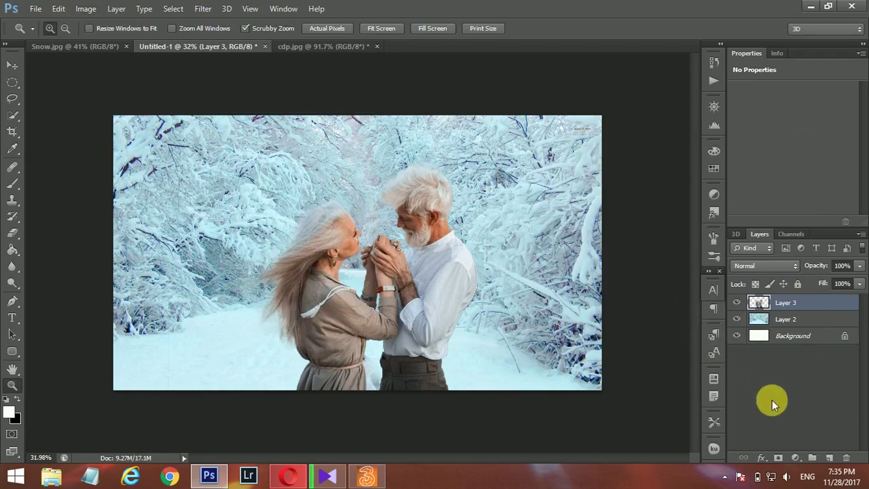
Add a reversed, radial black-to-transparent Gradient Fill layer with increased scale as a vignette
{"action": "left_click", "coordinate": [796, 457]}
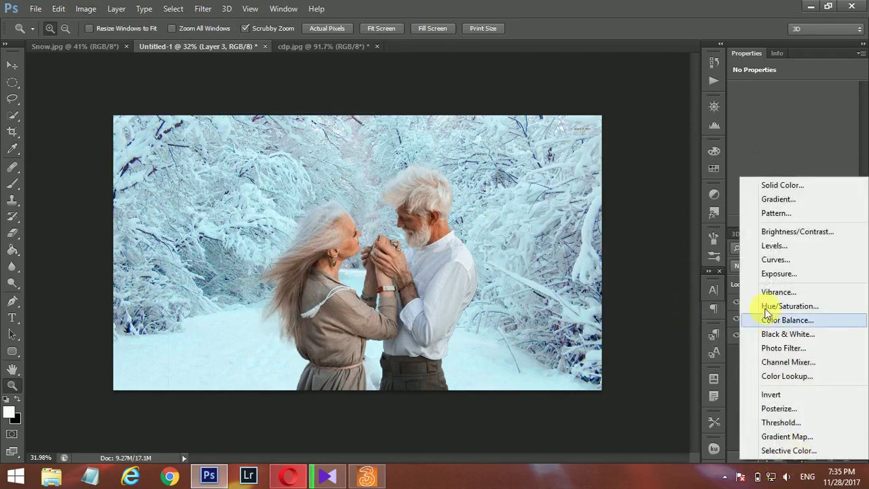
{"action": "left_click", "coordinate": [768, 198]}
{"action": "left_click", "coordinate": [682, 212]}
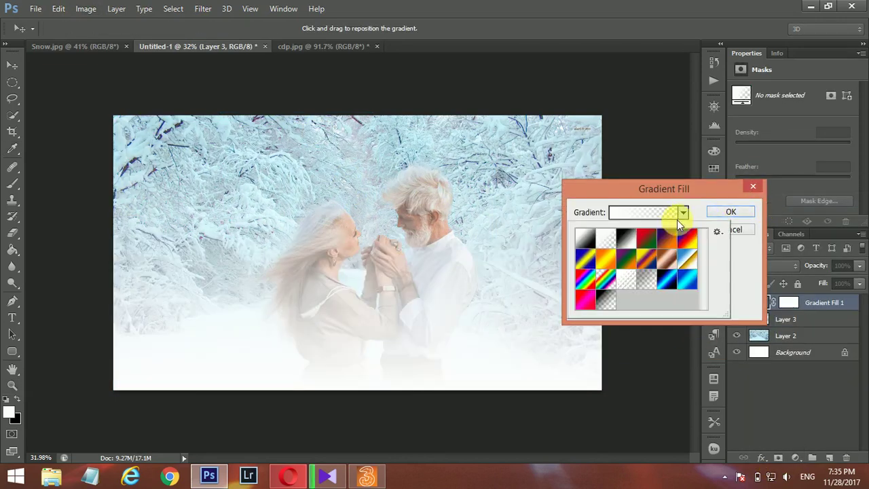
{"action": "left_click", "coordinate": [614, 305]}
{"action": "left_click", "coordinate": [747, 275]}
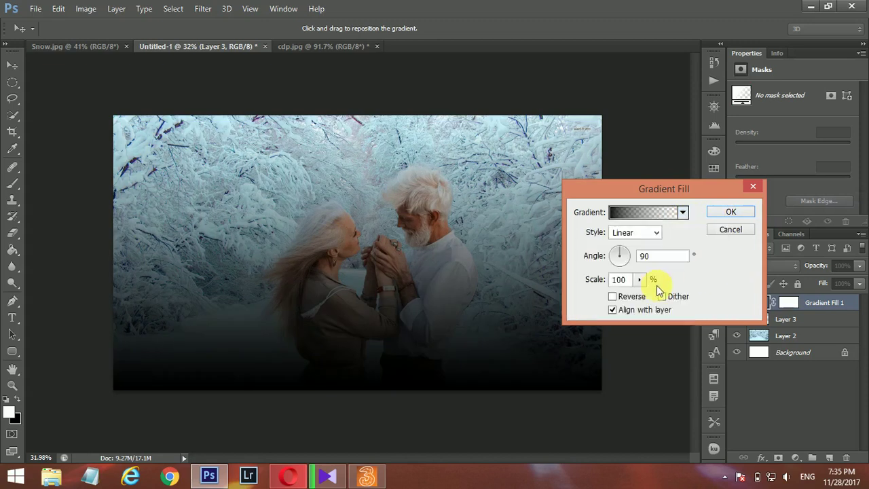
{"action": "left_click", "coordinate": [614, 298]}
{"action": "left_click", "coordinate": [636, 232]}
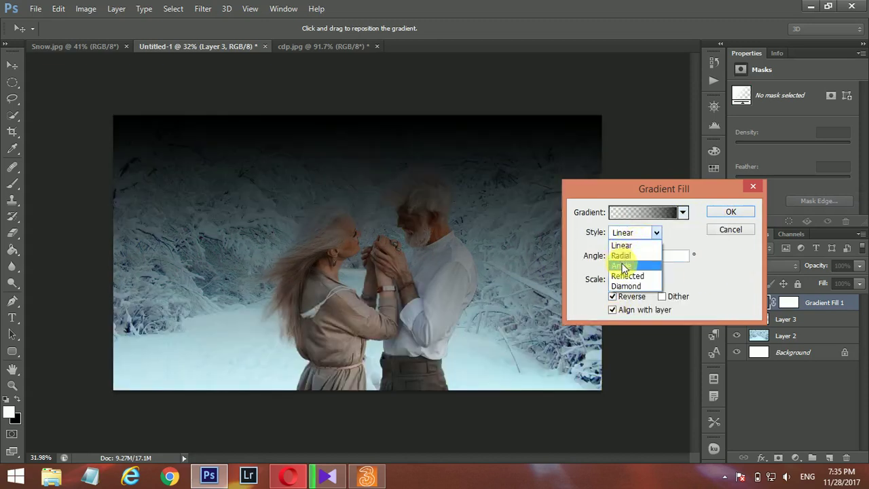
{"action": "left_click", "coordinate": [633, 264]}
{"action": "left_click", "coordinate": [628, 233]}
{"action": "left_click", "coordinate": [622, 254]}
{"action": "left_click", "coordinate": [638, 279]}
{"action": "left_click_drag", "start_coordinate": [650, 294], "coordinate": [655, 297]}
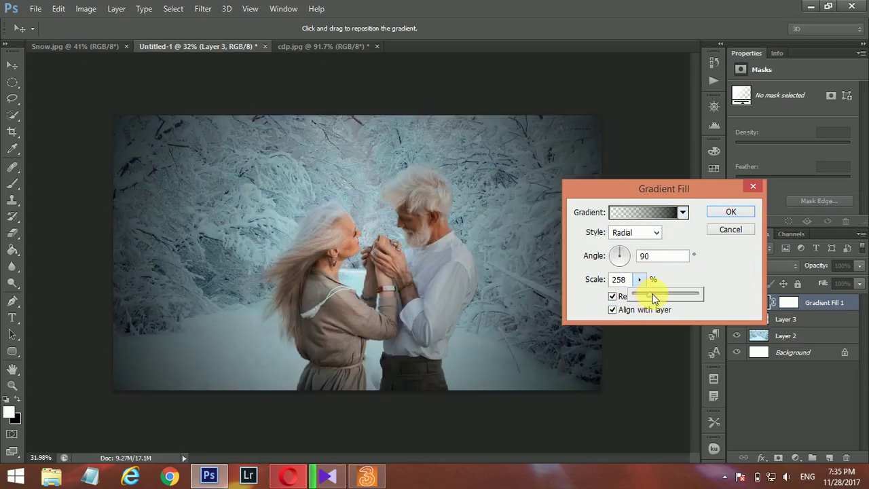
{"action": "left_click", "coordinate": [720, 213]}
Rasterize Gradient Fill 1 and erase the vignette around the woman's head
{"action": "left_click", "coordinate": [793, 324]}
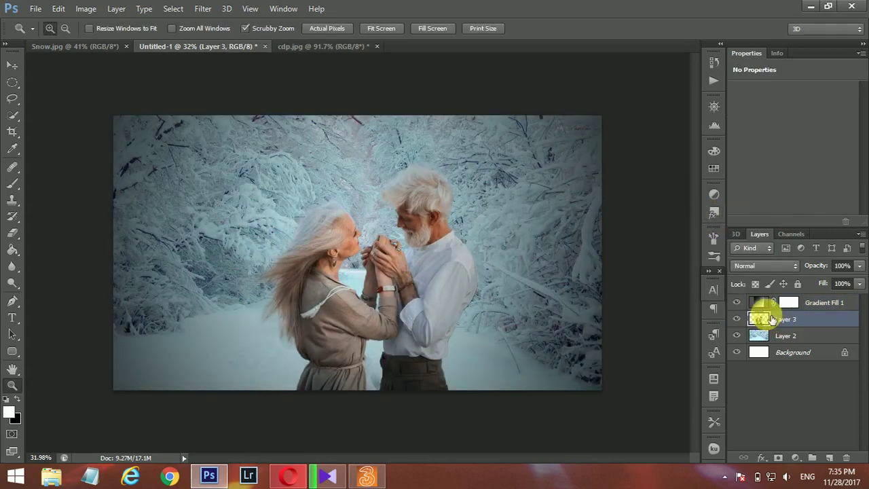
{"action": "left_click", "coordinate": [824, 302]}
{"action": "left_click", "coordinate": [12, 199]}
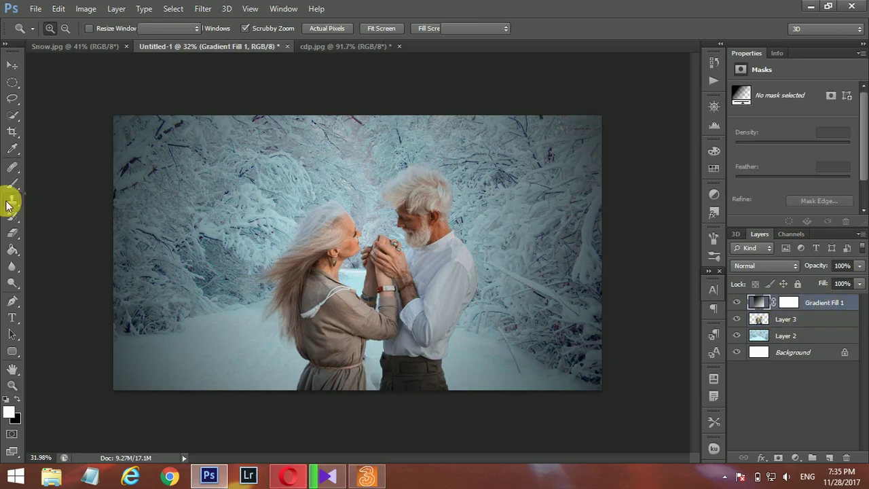
{"action": "left_click", "coordinate": [12, 233]}
{"action": "left_click", "coordinate": [382, 266]}
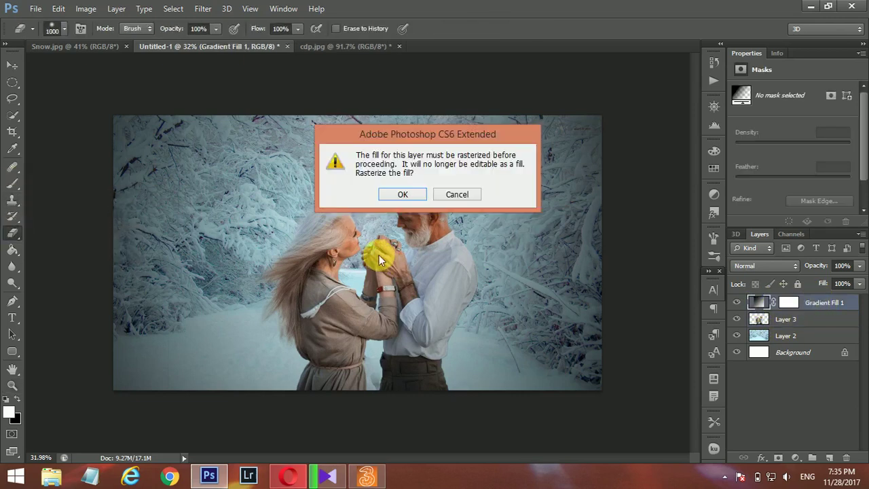
{"action": "left_click", "coordinate": [403, 194]}
{"action": "mouse_move", "coordinate": [330, 228]}
{"action": "left_mouse_down"}
{"action": "mouse_move", "coordinate": [325, 293]}
{"action": "mouse_move", "coordinate": [333, 252]}
{"action": "mouse_move", "coordinate": [203, 361]}
{"action": "left_mouse_up"}
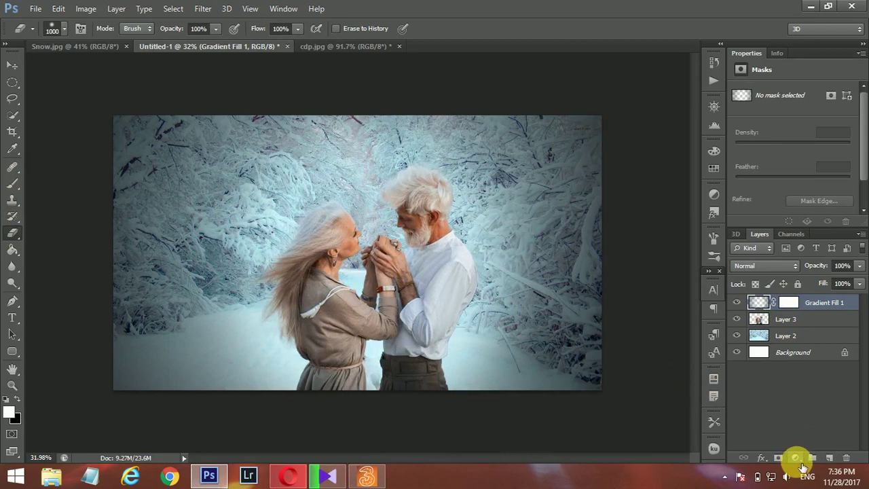
{"action": "left_click", "coordinate": [797, 459]}
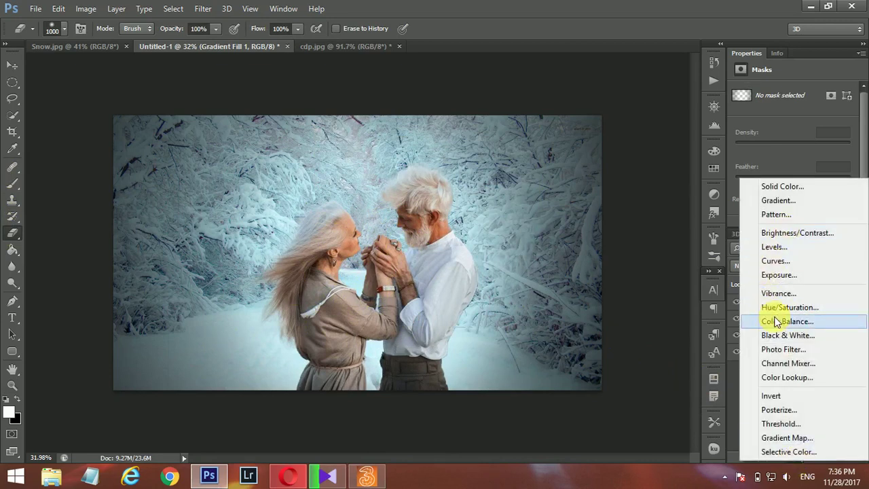
Add a green-blue Color Balance layer and move the couple's layer above Gradient Fill 1
{"action": "left_click", "coordinate": [781, 321]}
{"action": "mouse_move", "coordinate": [773, 141]}
{"action": "left_mouse_down"}
{"action": "mouse_move", "coordinate": [786, 142]}
{"action": "mouse_move", "coordinate": [804, 171]}
{"action": "left_mouse_up"}
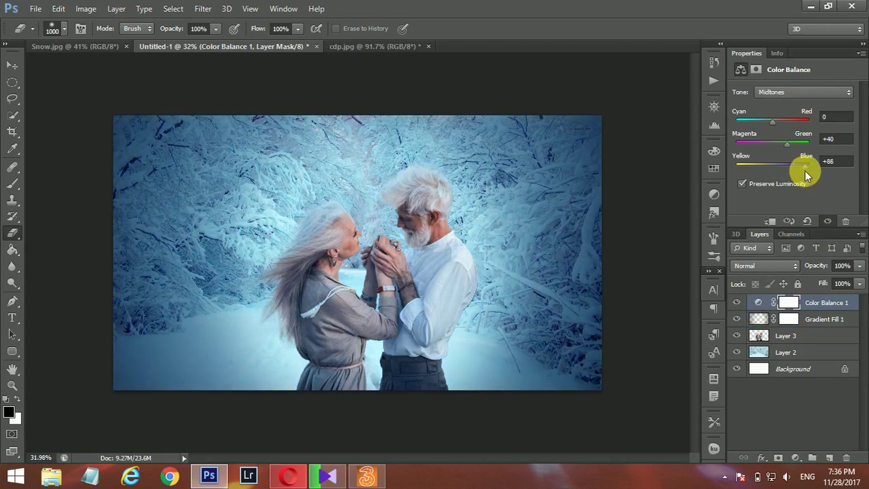
{"action": "left_click", "coordinate": [788, 348]}
{"action": "left_click_drag", "start_coordinate": [791, 337], "coordinate": [785, 317]}
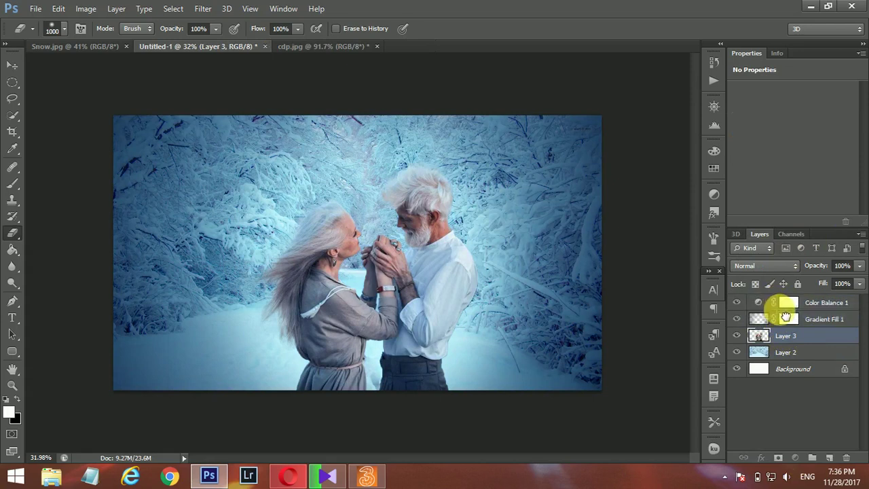
{"action": "left_click_drag", "start_coordinate": [785, 317], "coordinate": [784, 317]}
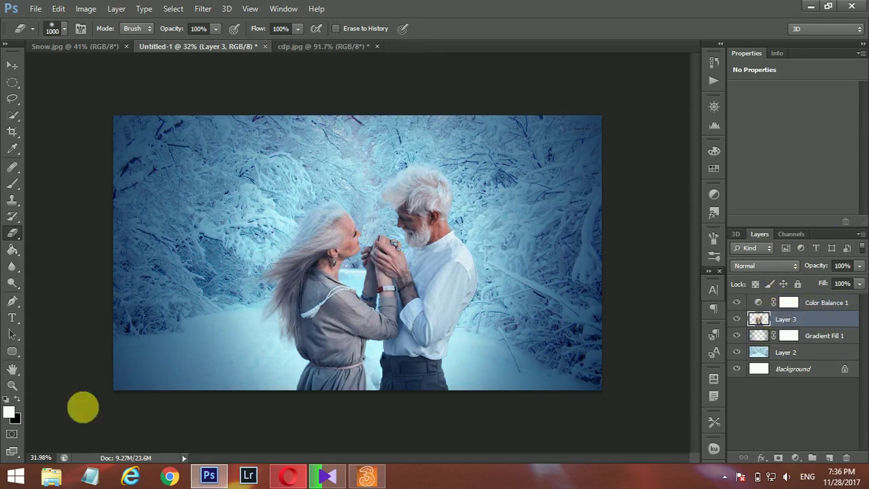
Set Color Balance 1 midtones to Green +45 and Blue +100
{"action": "left_click", "coordinate": [12, 385]}
{"action": "mouse_move", "coordinate": [501, 280]}
{"action": "left_mouse_down"}
{"action": "mouse_move", "coordinate": [471, 271]}
{"action": "mouse_move", "coordinate": [484, 281]}
{"action": "left_mouse_up"}
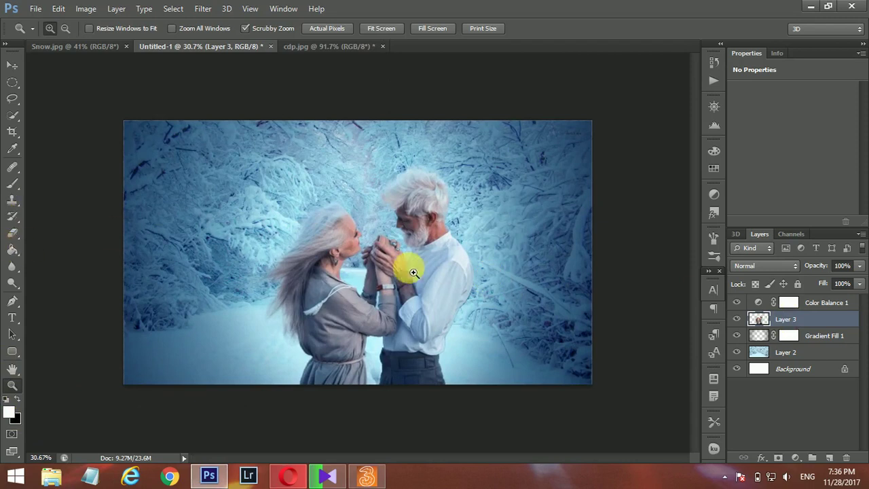
{"action": "left_click", "coordinate": [838, 302]}
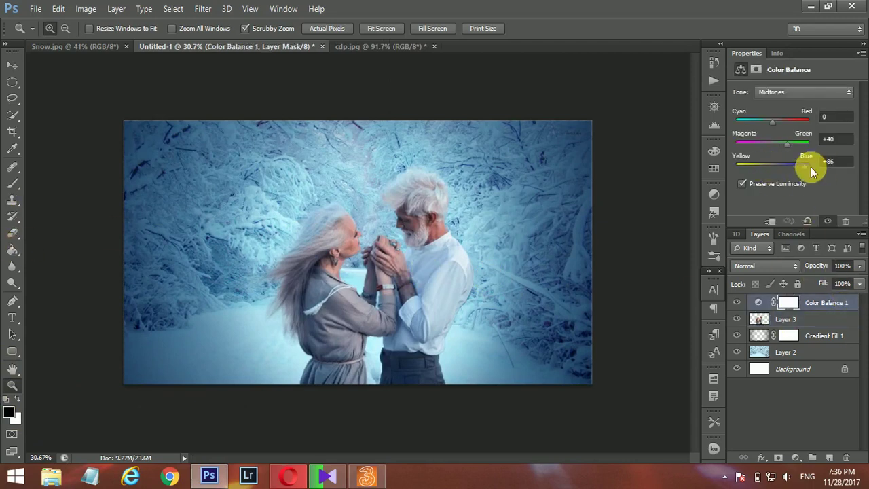
{"action": "left_click_drag", "start_coordinate": [787, 146], "coordinate": [789, 148]}
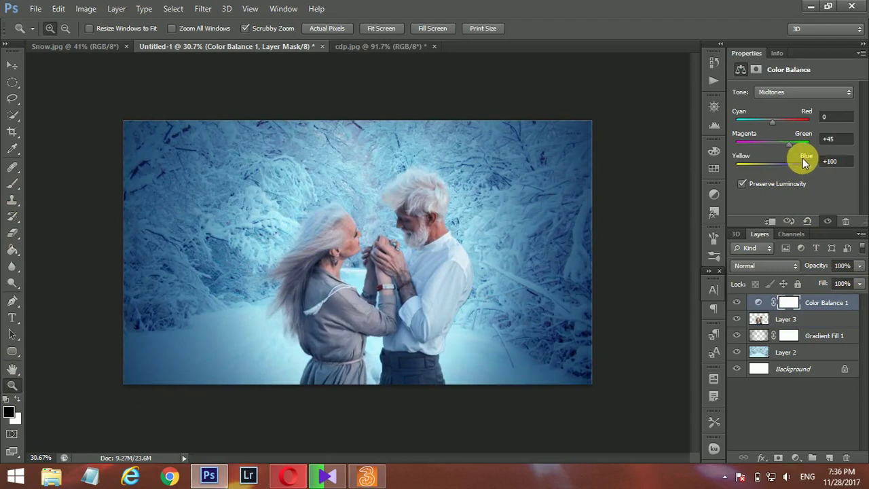
{"action": "right_click", "coordinate": [10, 188]}
Load the 2480 px scattered-dot brush, add empty Layer 4, and make white the painting colour
{"action": "left_click", "coordinate": [53, 180]}
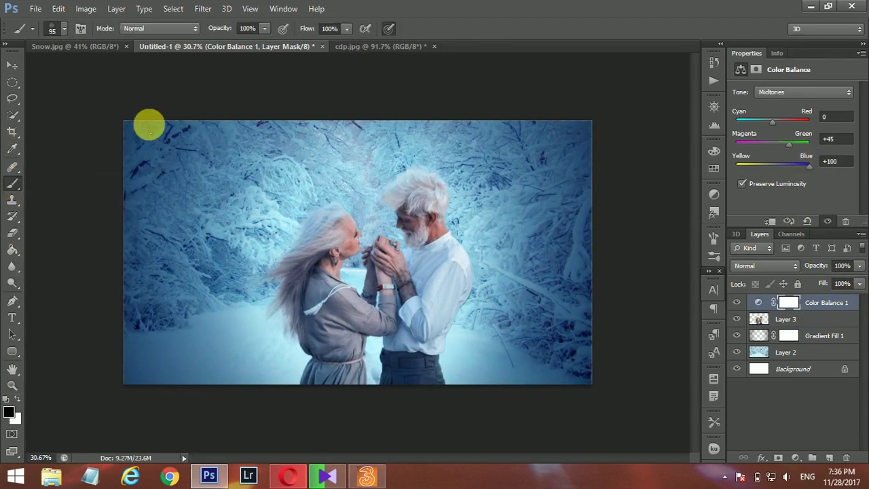
{"action": "right_click", "coordinate": [149, 124]}
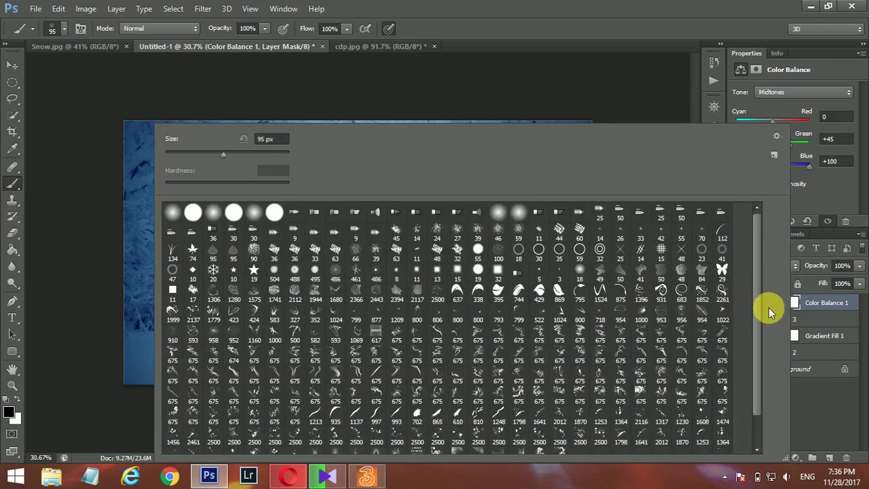
{"action": "left_click_drag", "start_coordinate": [759, 319], "coordinate": [757, 385]}
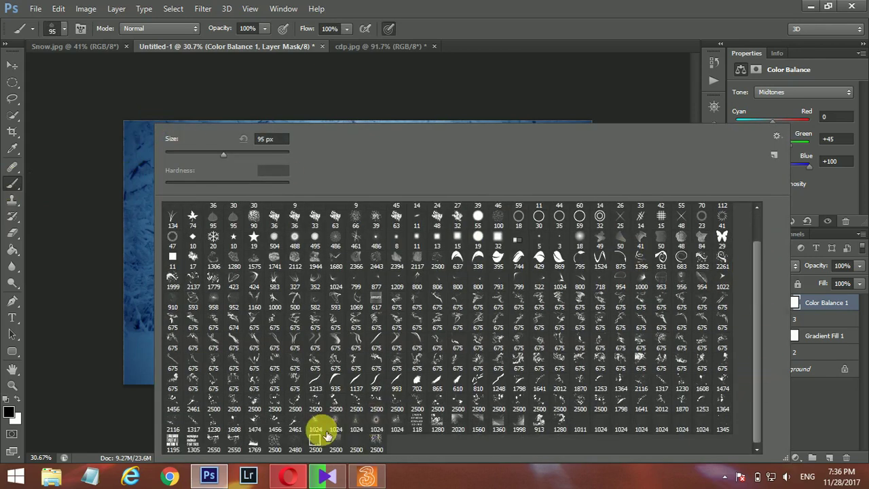
{"action": "left_click", "coordinate": [298, 442]}
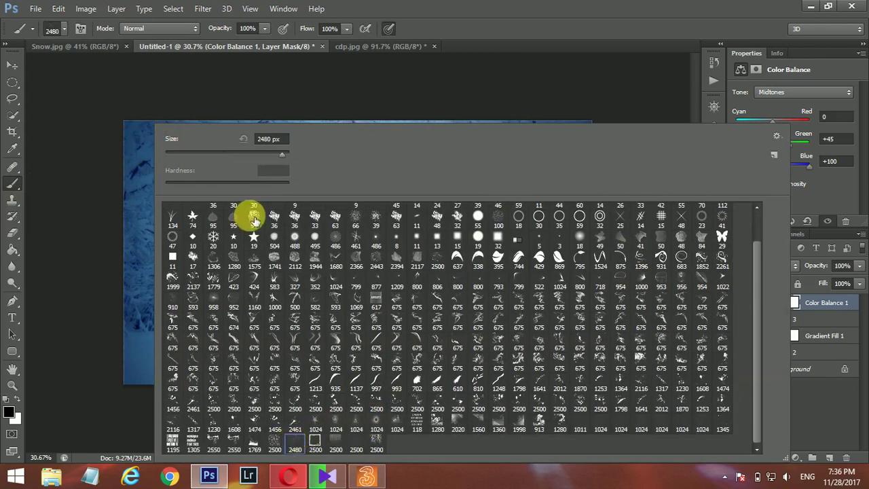
{"action": "left_click", "coordinate": [358, 442]}
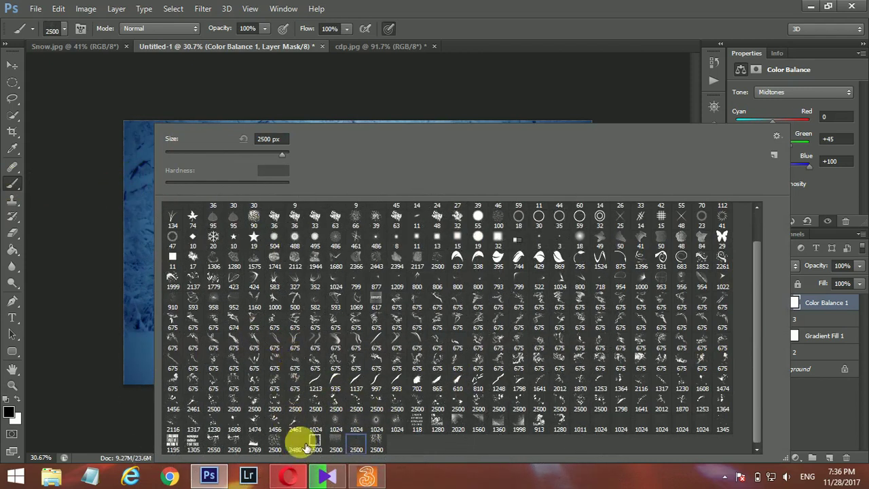
{"action": "left_click", "coordinate": [376, 441]}
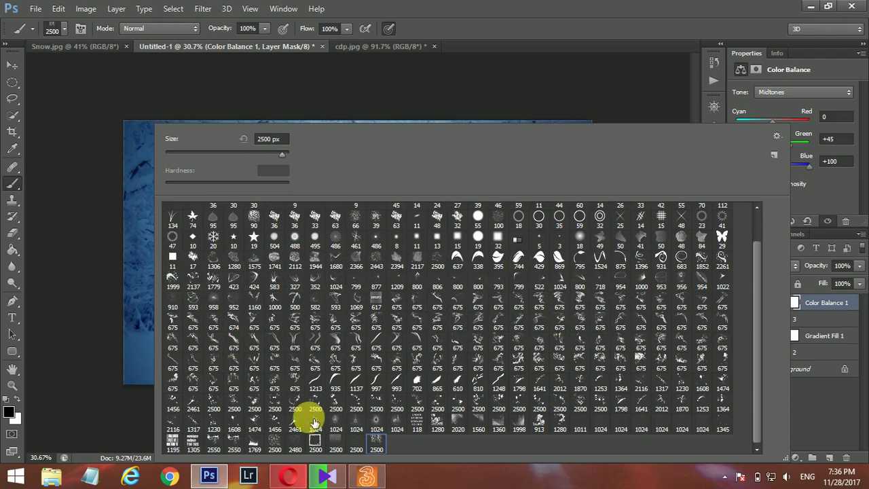
{"action": "left_click", "coordinate": [295, 441]}
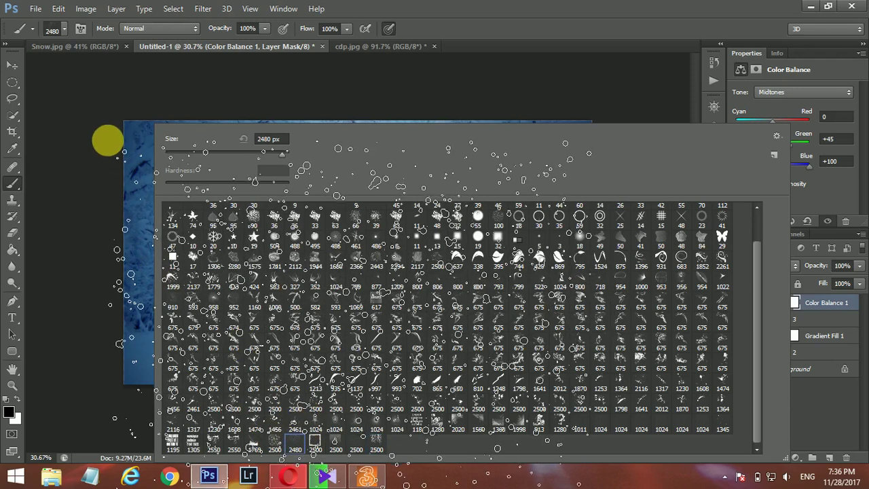
{"action": "left_click", "coordinate": [106, 140]}
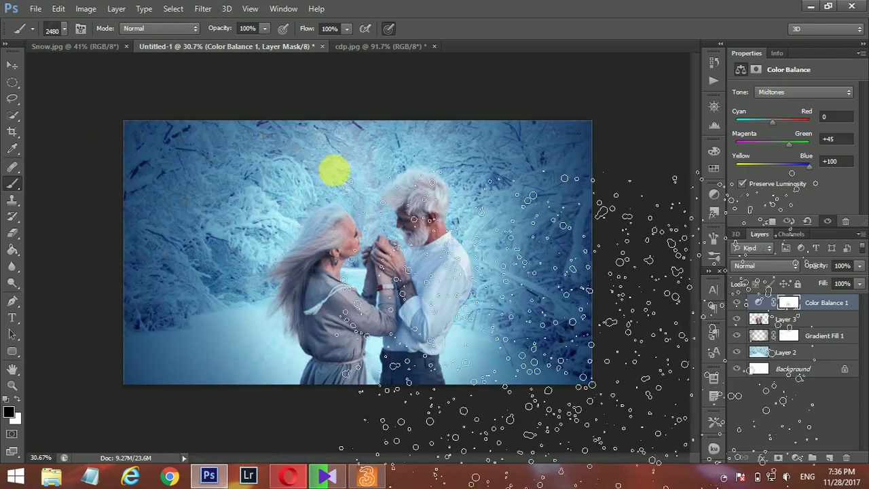
{"action": "left_click", "coordinate": [833, 463]}
{"action": "key", "text": "x"}
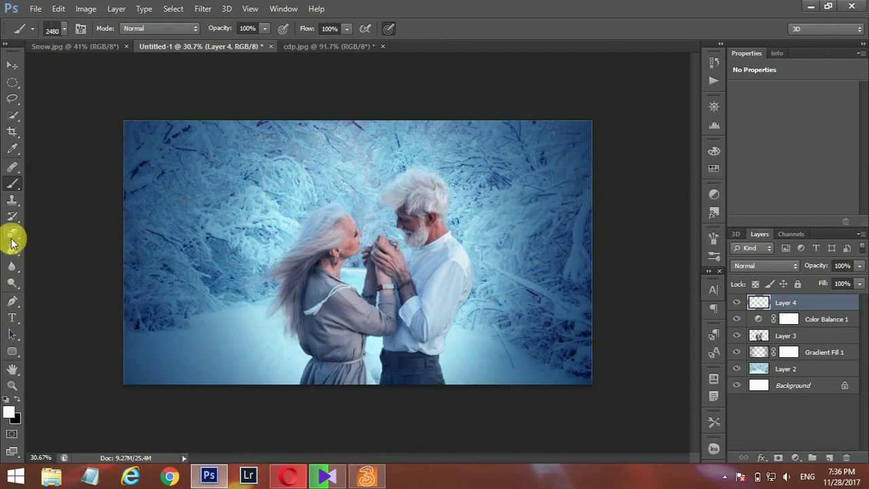
Stamp white snowflakes across the photo with a resized brush, undoing one unwanted batch
{"action": "key", "text": "bracketleft"}
{"action": "key", "text": "bracketleft"}
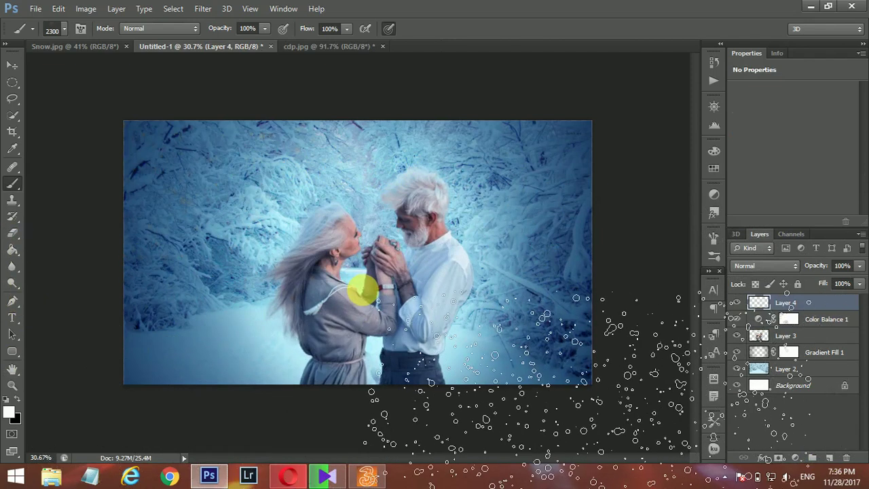
{"action": "left_click", "coordinate": [287, 287]}
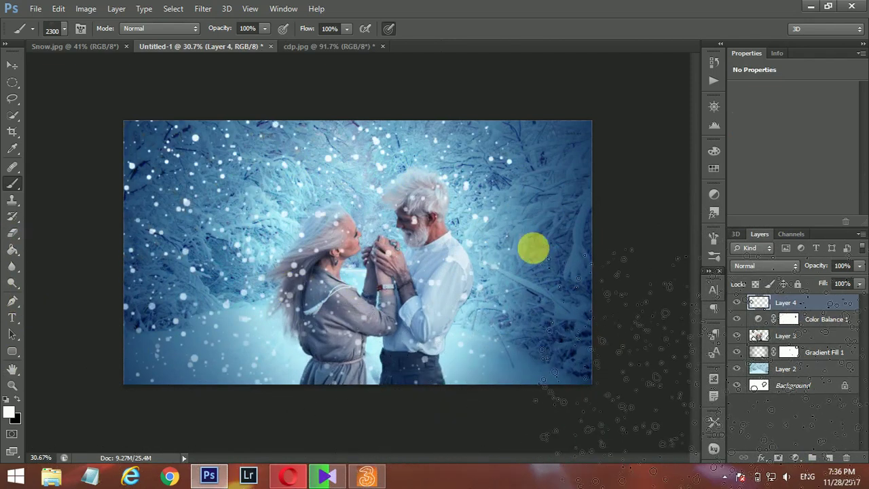
{"action": "key", "text": "bracketright"}
{"action": "key", "text": "bracketright"}
{"action": "key", "text": "bracketright"}
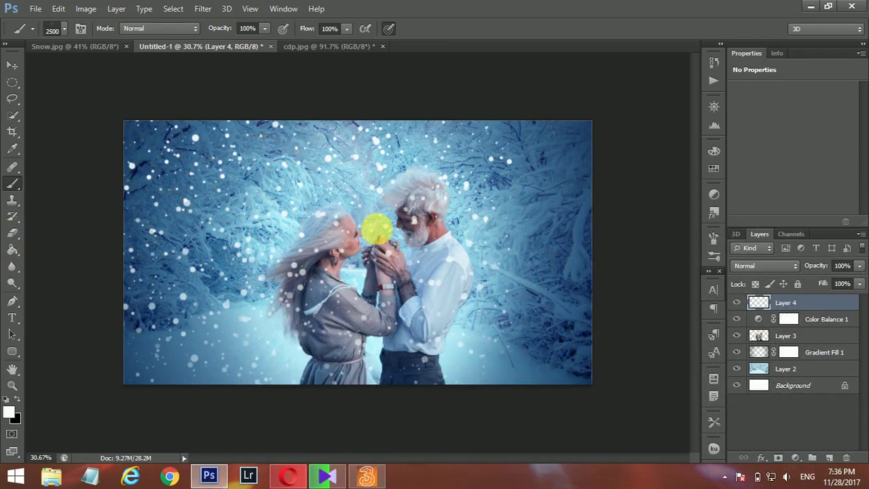
{"action": "left_click", "coordinate": [505, 347]}
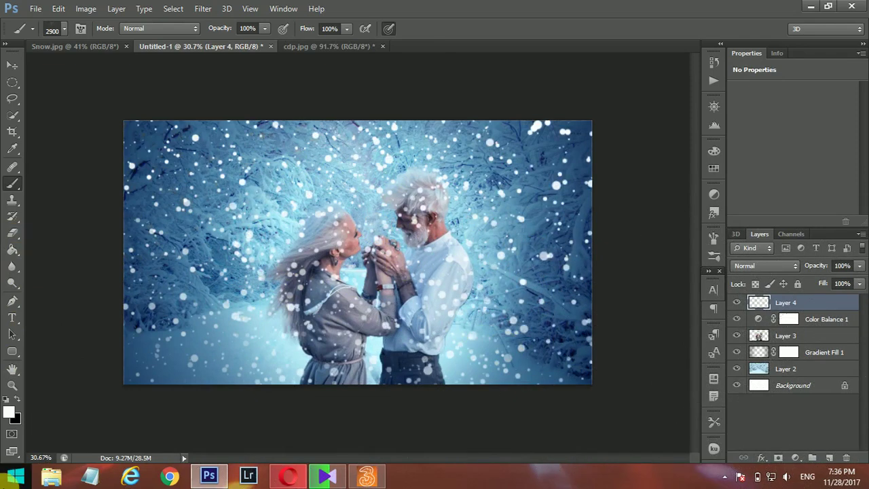
{"action": "key", "text": "ctrl+z"}
Shrink the brush and re-stamp snow over the upper-right area, discarding a bad stamp
{"action": "key", "text": "bracketleft"}
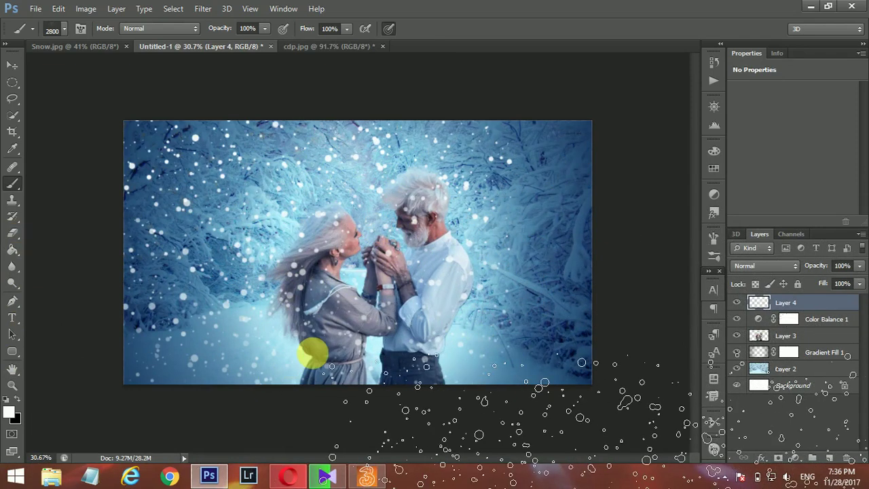
{"action": "key", "text": "bracketleft"}
{"action": "key", "text": "bracketleft"}
{"action": "key", "text": "bracketleft"}
{"action": "left_click", "coordinate": [584, 272]}
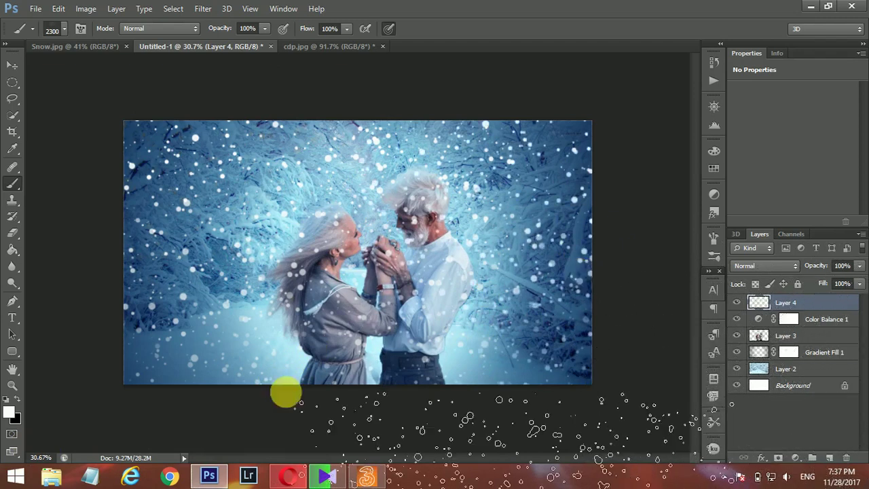
{"action": "key", "text": "ctrl+z"}
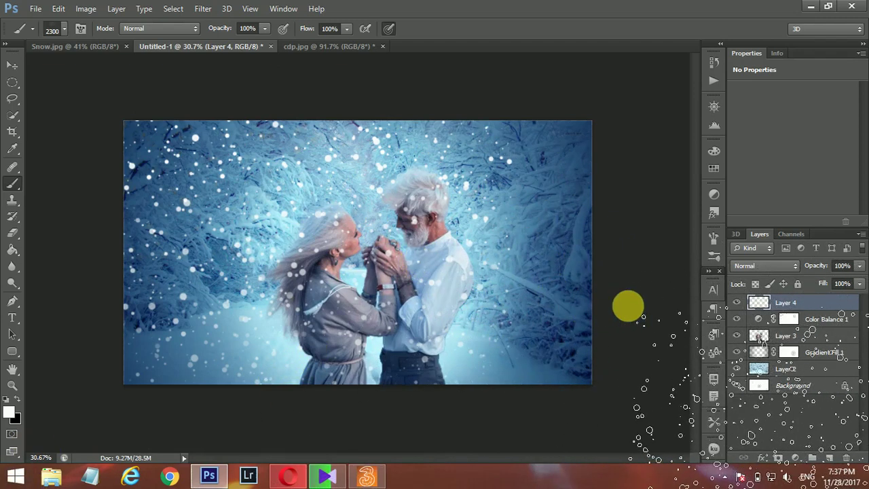
{"action": "left_click", "coordinate": [588, 209]}
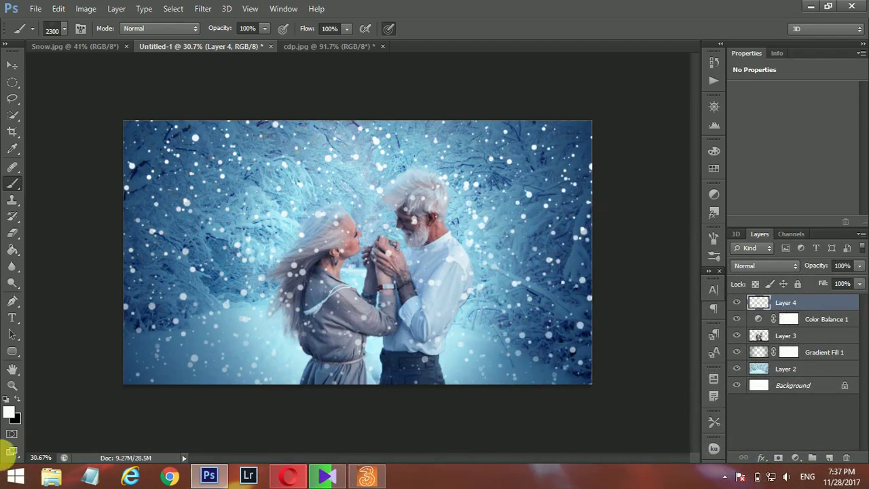
Zoom into the composite and select every layer above the background
{"action": "left_click", "coordinate": [11, 384]}
{"action": "mouse_move", "coordinate": [460, 346]}
{"action": "left_mouse_down"}
{"action": "mouse_move", "coordinate": [518, 348]}
{"action": "mouse_move", "coordinate": [512, 354]}
{"action": "left_mouse_up"}
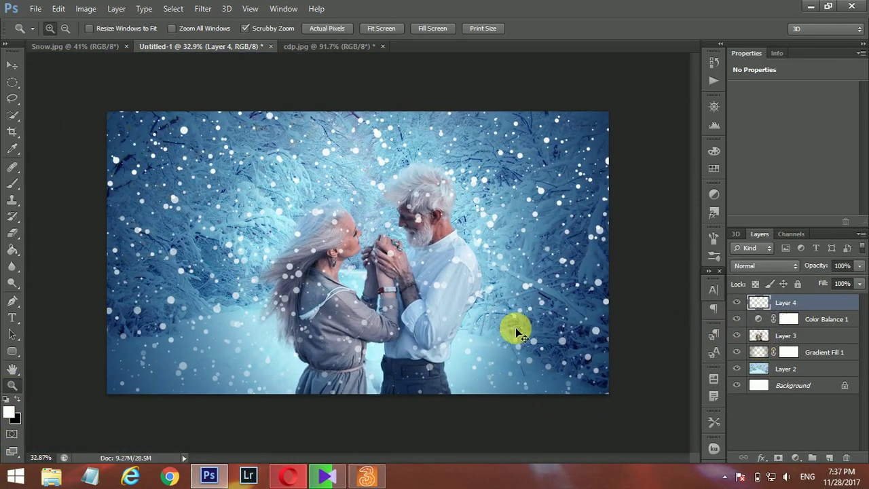
{"action": "key", "text": "ctrl+alt+a"}
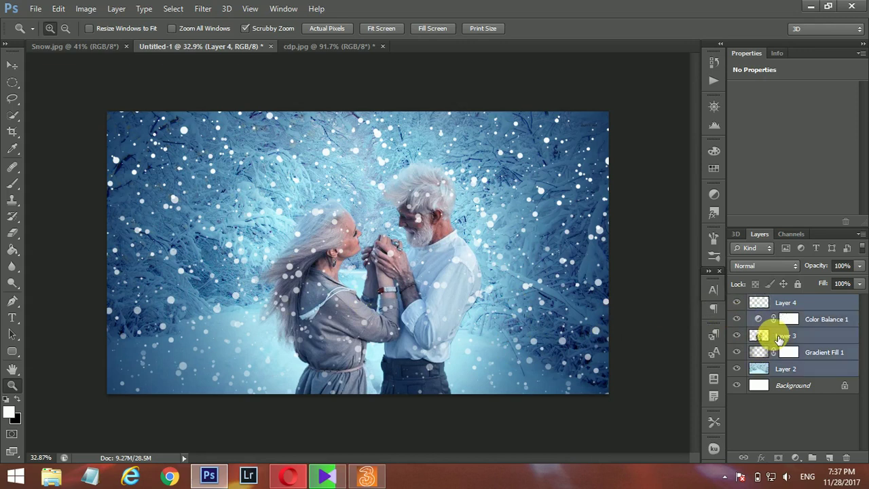
Add a Color Balance adjustment above Layer 4 with midtones at Green +24 and Blue +69
{"action": "left_click", "coordinate": [818, 309]}
{"action": "left_click", "coordinate": [797, 458]}
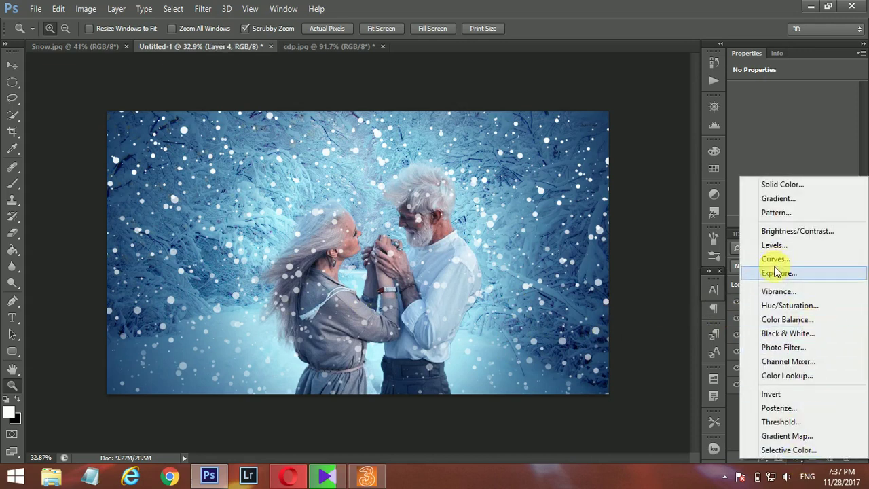
{"action": "left_click", "coordinate": [787, 320]}
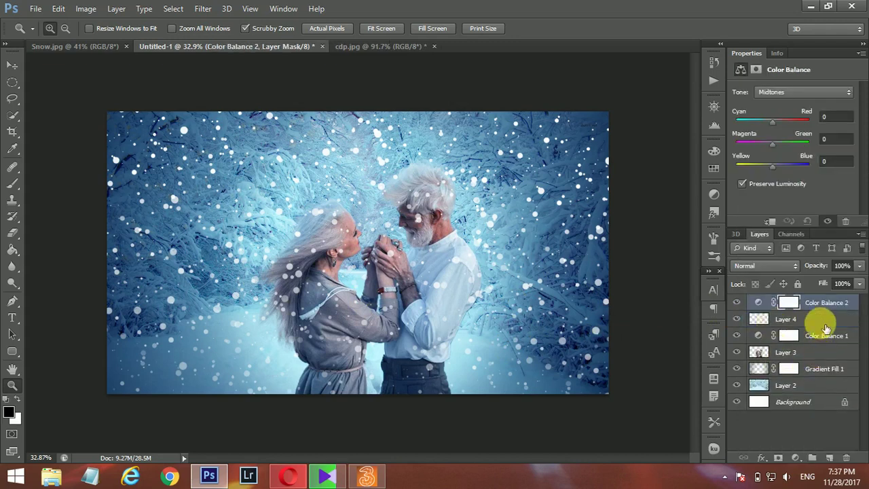
{"action": "left_click_drag", "start_coordinate": [771, 143], "coordinate": [781, 143]}
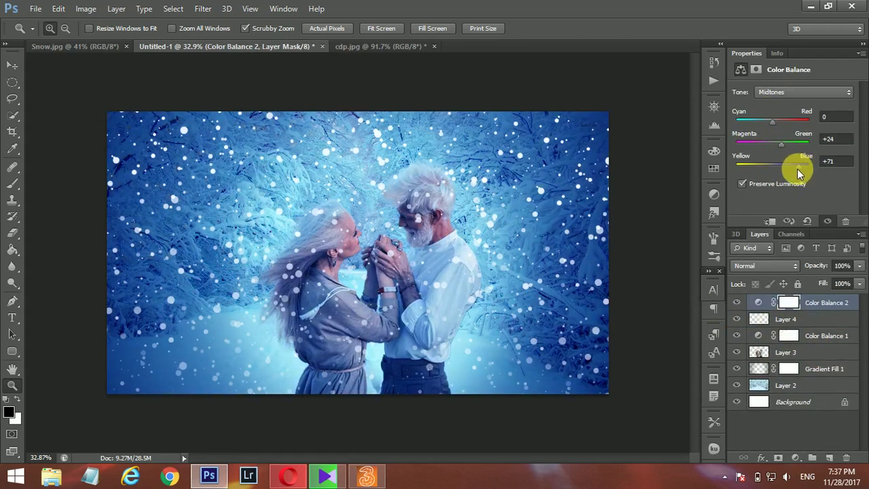
{"action": "left_click_drag", "start_coordinate": [798, 174], "coordinate": [801, 173]}
{"action": "mouse_move", "coordinate": [377, 339]}
{"action": "left_mouse_down"}
{"action": "mouse_move", "coordinate": [335, 341]}
{"action": "mouse_move", "coordinate": [365, 333]}
{"action": "left_mouse_up"}
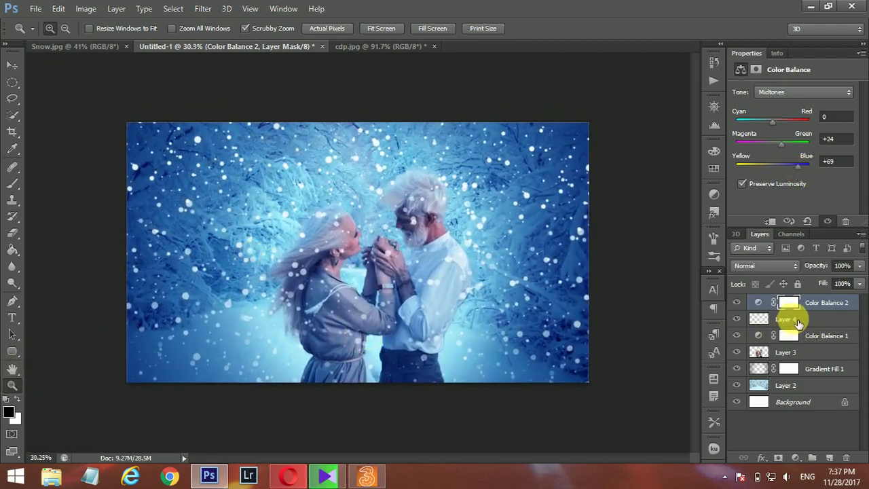
{"action": "mouse_move", "coordinate": [781, 352]}
{"action": "left_mouse_down"}
{"action": "mouse_move", "coordinate": [767, 377]}
{"action": "mouse_move", "coordinate": [776, 337]}
{"action": "left_mouse_up"}
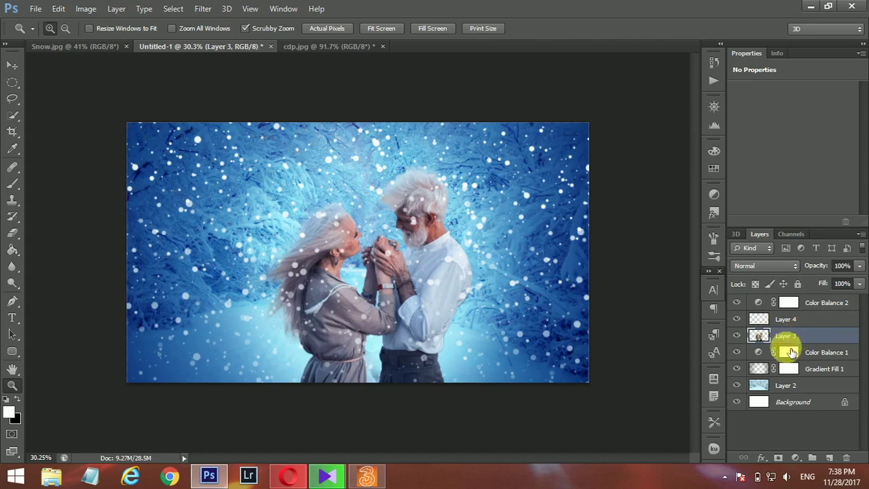
{"action": "left_click_drag", "start_coordinate": [791, 352], "coordinate": [801, 358]}
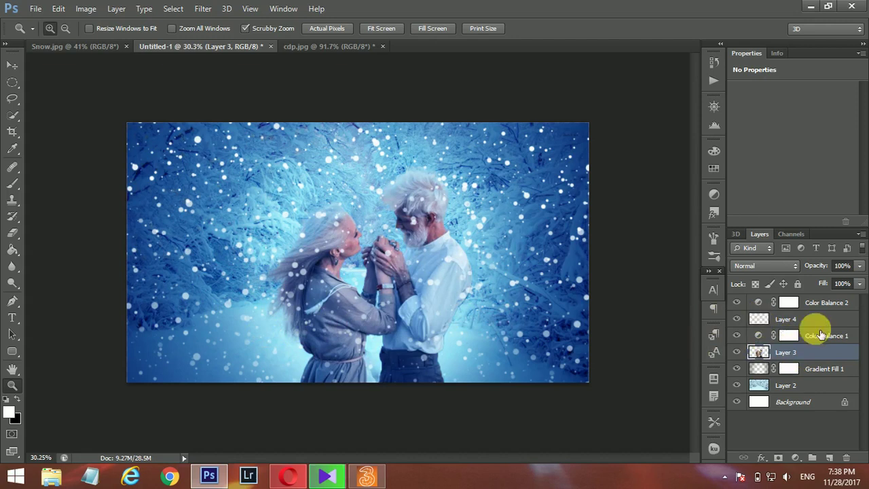
{"action": "left_click_drag", "start_coordinate": [775, 343], "coordinate": [779, 331]}
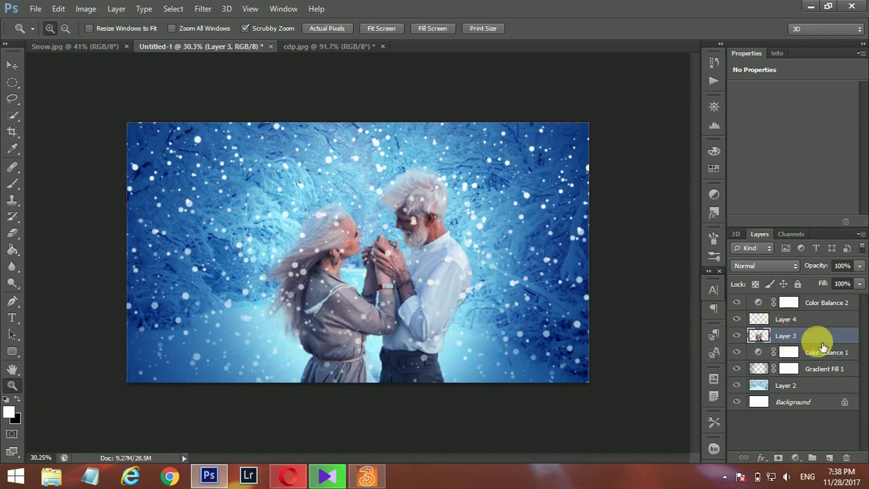
{"action": "left_click_drag", "start_coordinate": [811, 341], "coordinate": [804, 358]}
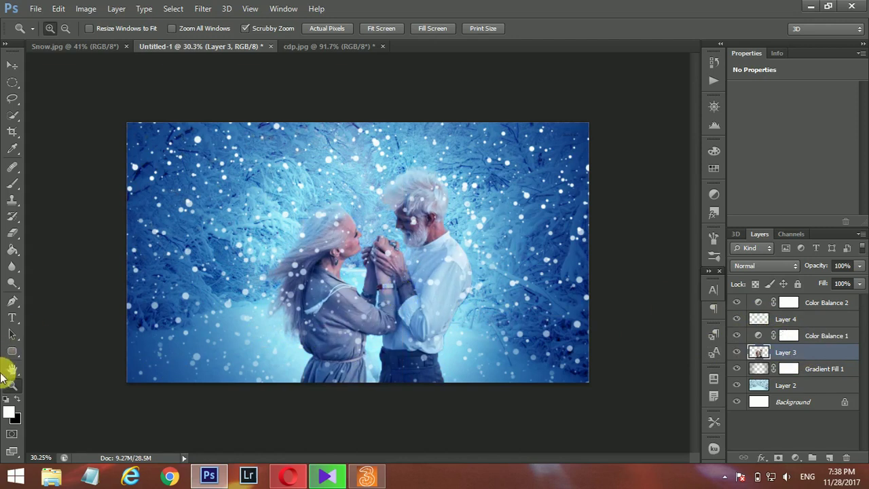
{"action": "mouse_move", "coordinate": [575, 314]}
{"action": "left_mouse_down"}
{"action": "mouse_move", "coordinate": [576, 300]}
{"action": "mouse_move", "coordinate": [552, 300]}
{"action": "mouse_move", "coordinate": [563, 303]}
{"action": "left_mouse_up"}
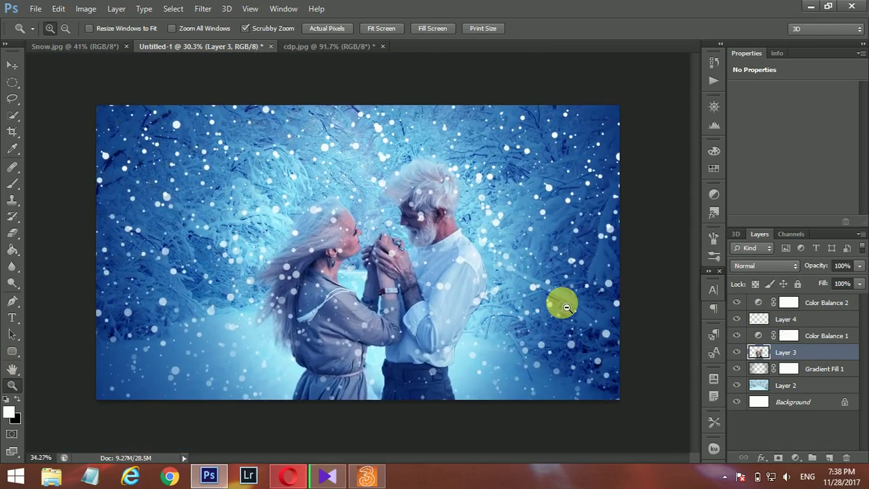